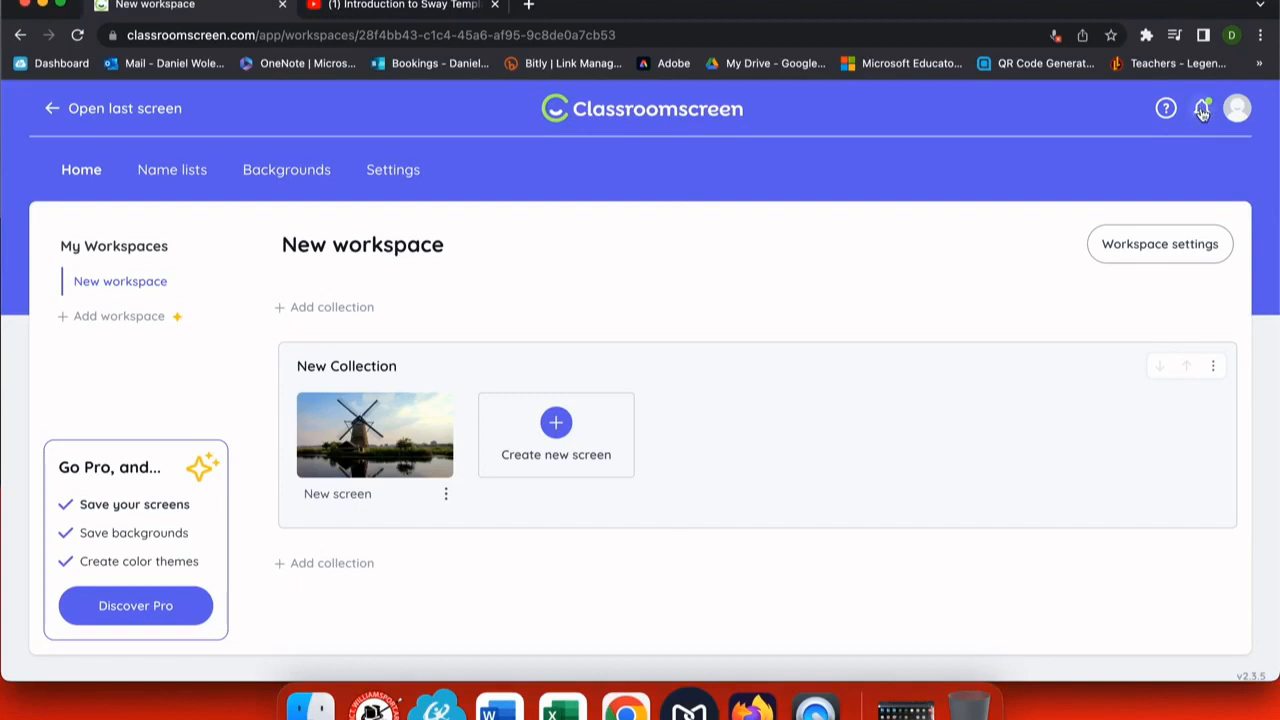
Step: Open the existing windmill screen and set its background to the canyon waterfall image from The Best of Nature
{"action": "left_click", "coordinate": [375, 435]}
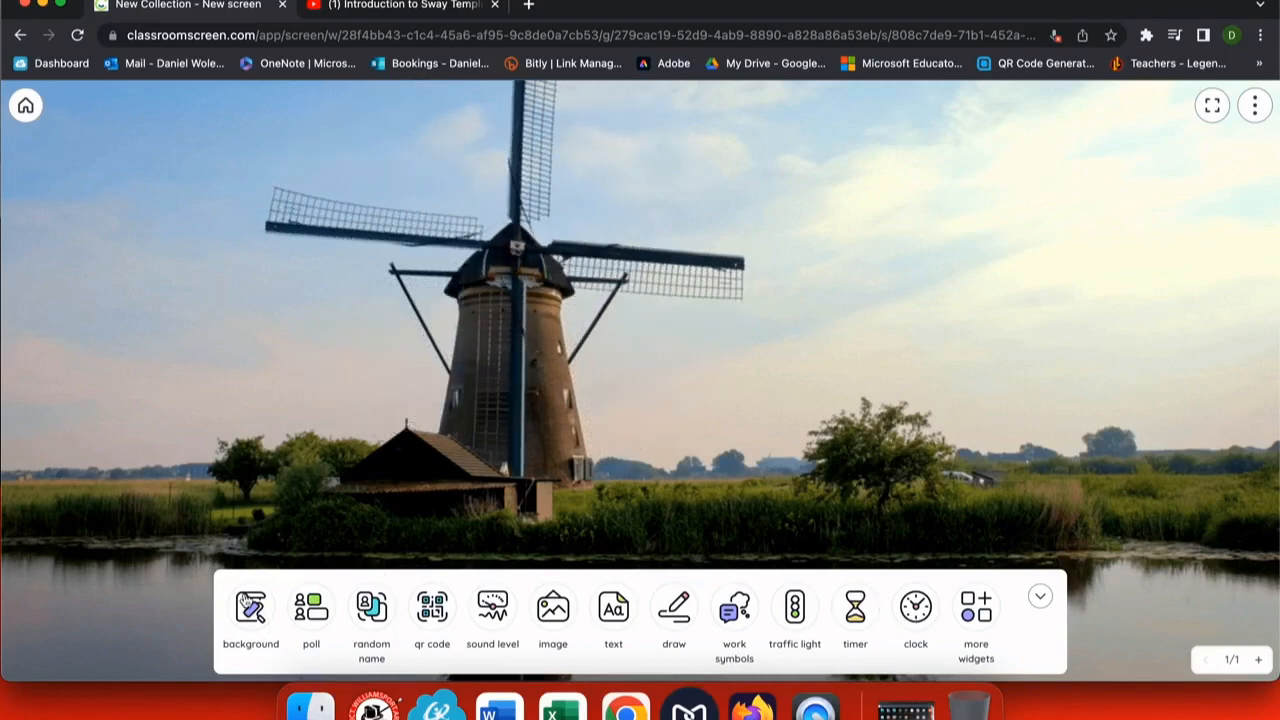
{"action": "left_click", "coordinate": [247, 603]}
{"action": "left_click", "coordinate": [574, 420]}
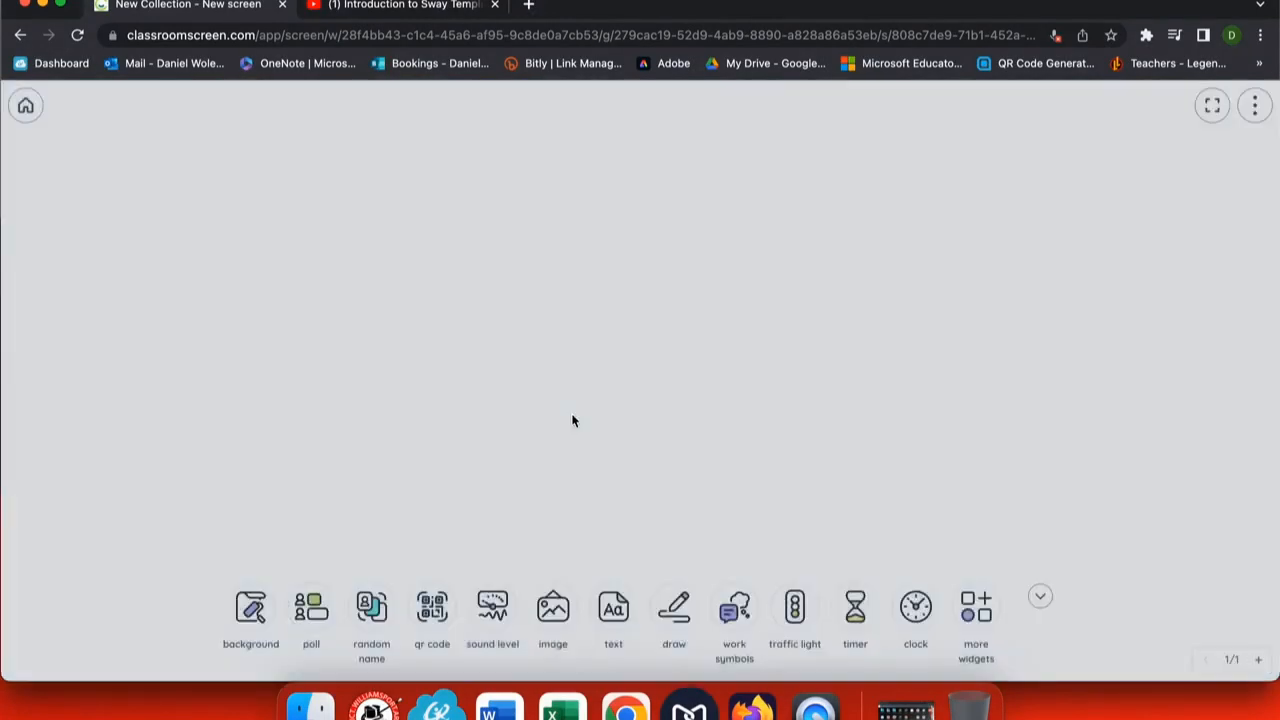
Step: Change the background to the beach waves image from the Calm & Neutral category
{"action": "left_click", "coordinate": [240, 628]}
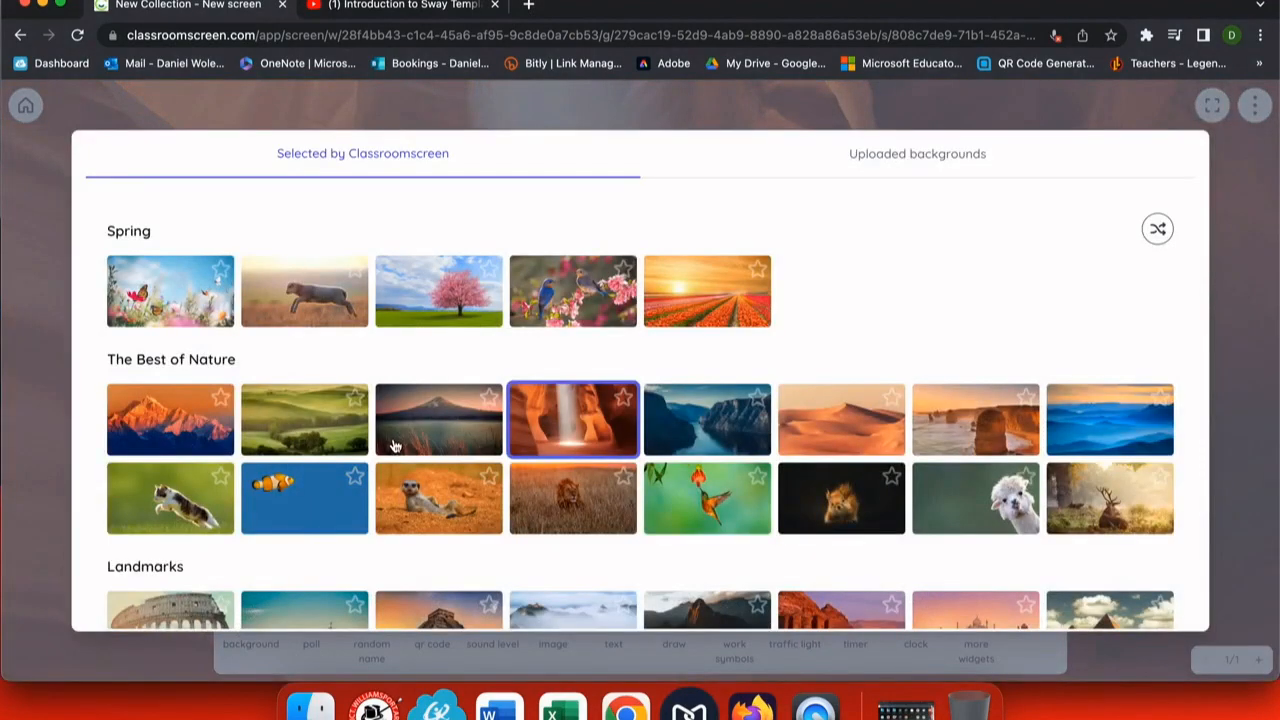
{"action": "scroll", "coordinate": [703, 490], "scroll_direction": "down", "scroll_amount": 5}
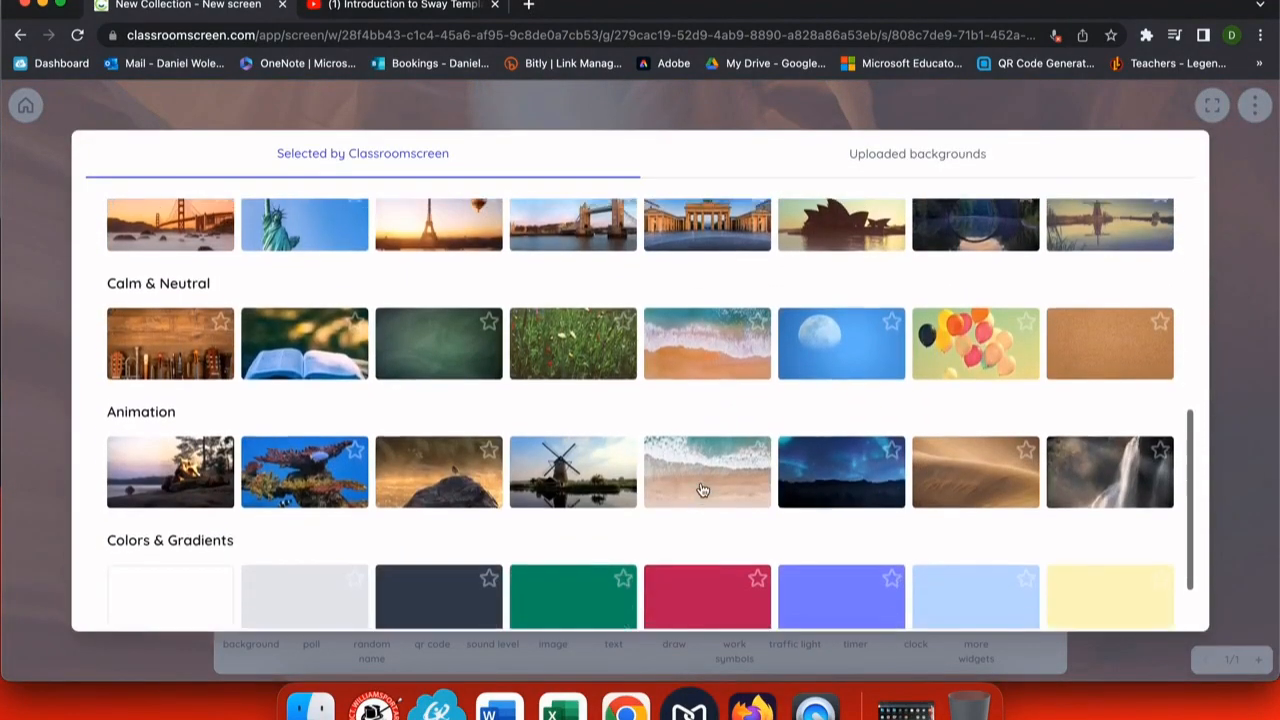
{"action": "scroll", "coordinate": [703, 490], "scroll_direction": "down", "scroll_amount": 1}
{"action": "left_click", "coordinate": [715, 323]}
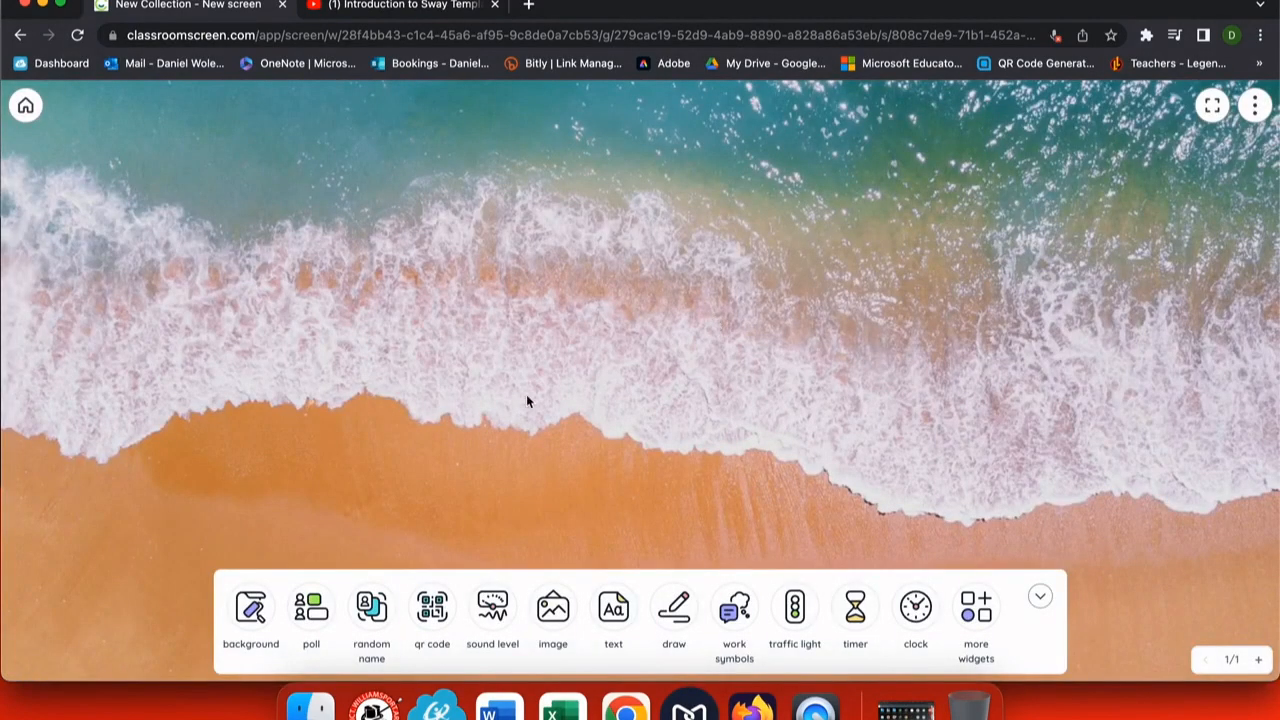
Step: Change the background to the animated campfire from the Animation category
{"action": "left_click", "coordinate": [251, 610]}
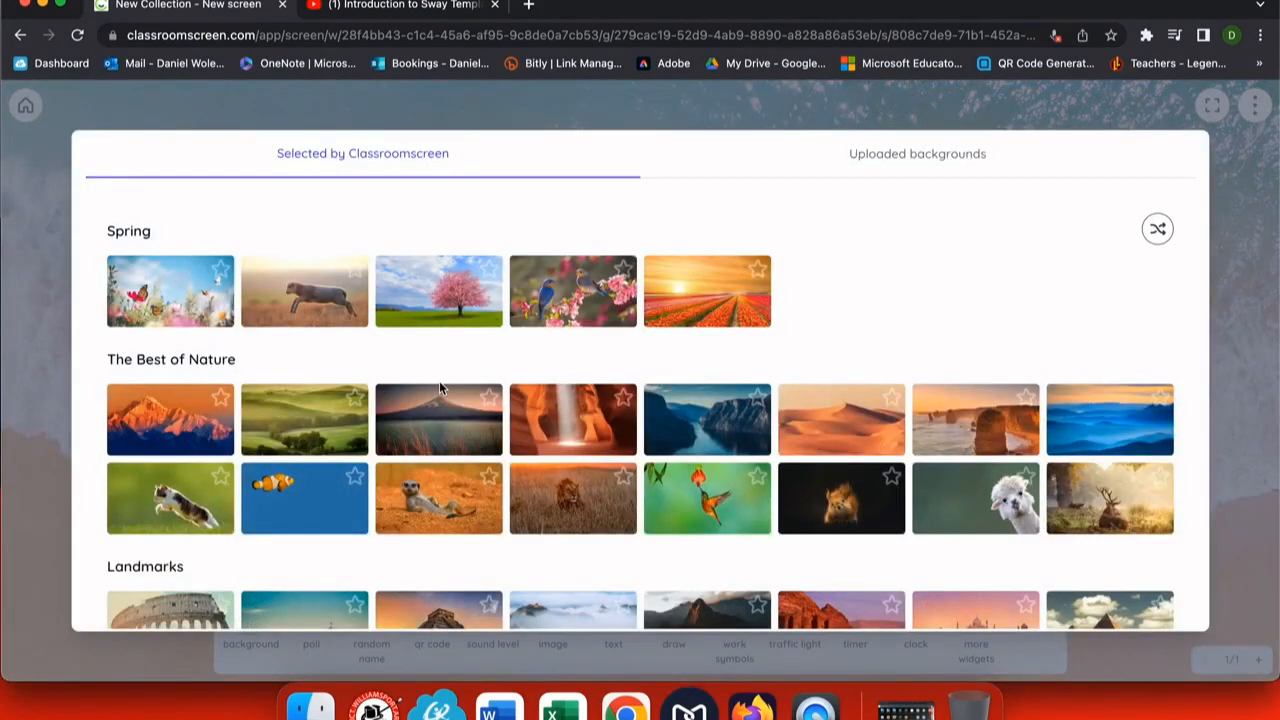
{"action": "scroll", "coordinate": [439, 381], "scroll_direction": "down", "scroll_amount": 10}
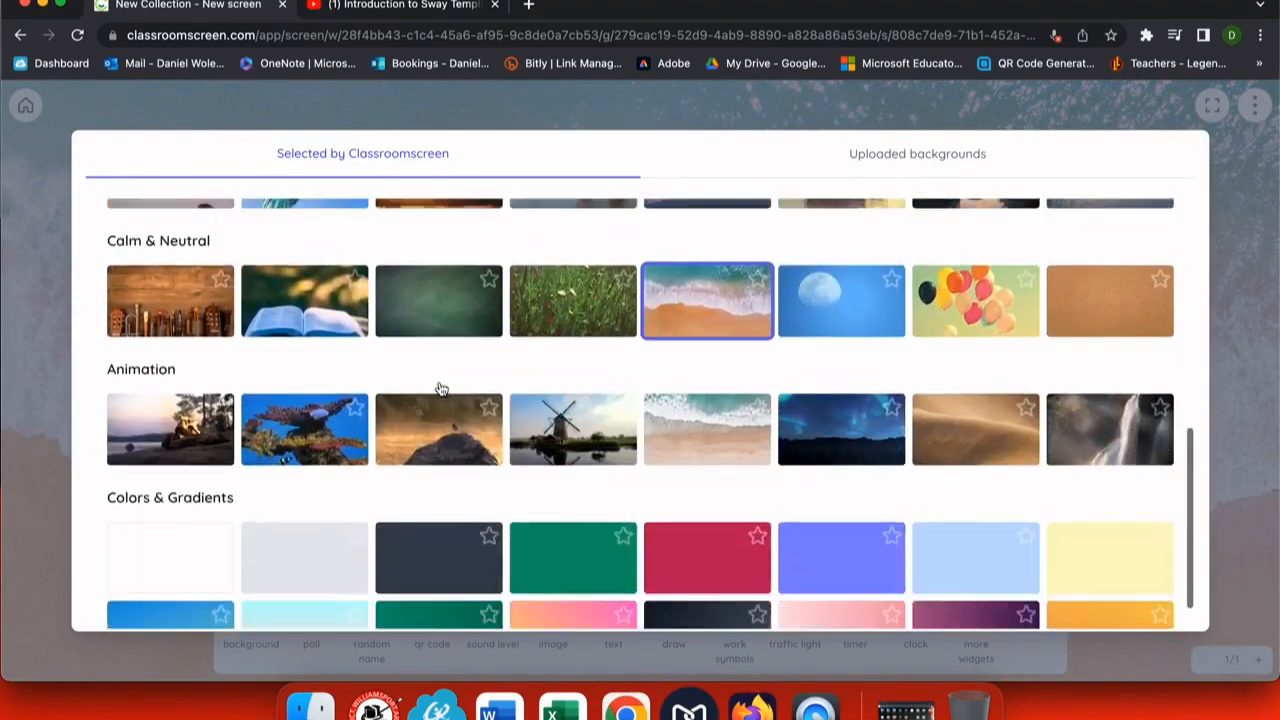
{"action": "scroll", "coordinate": [441, 389], "scroll_direction": "down", "scroll_amount": 1}
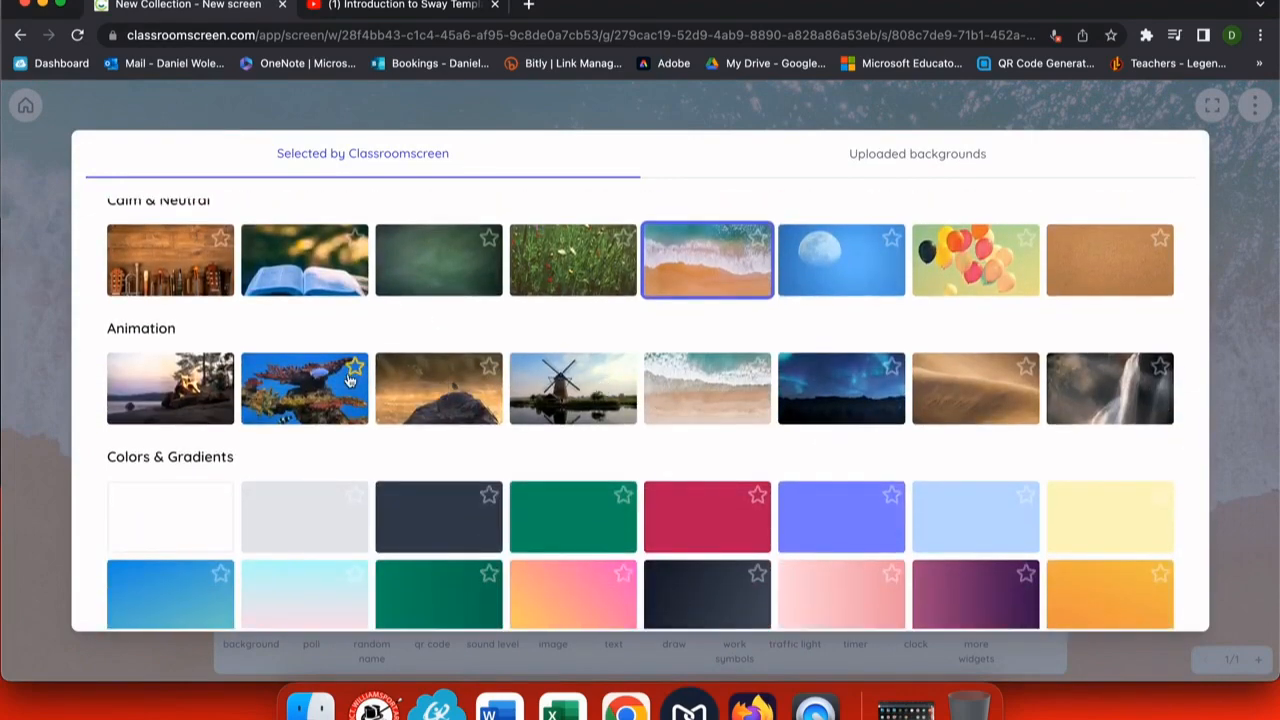
{"action": "left_click", "coordinate": [197, 383]}
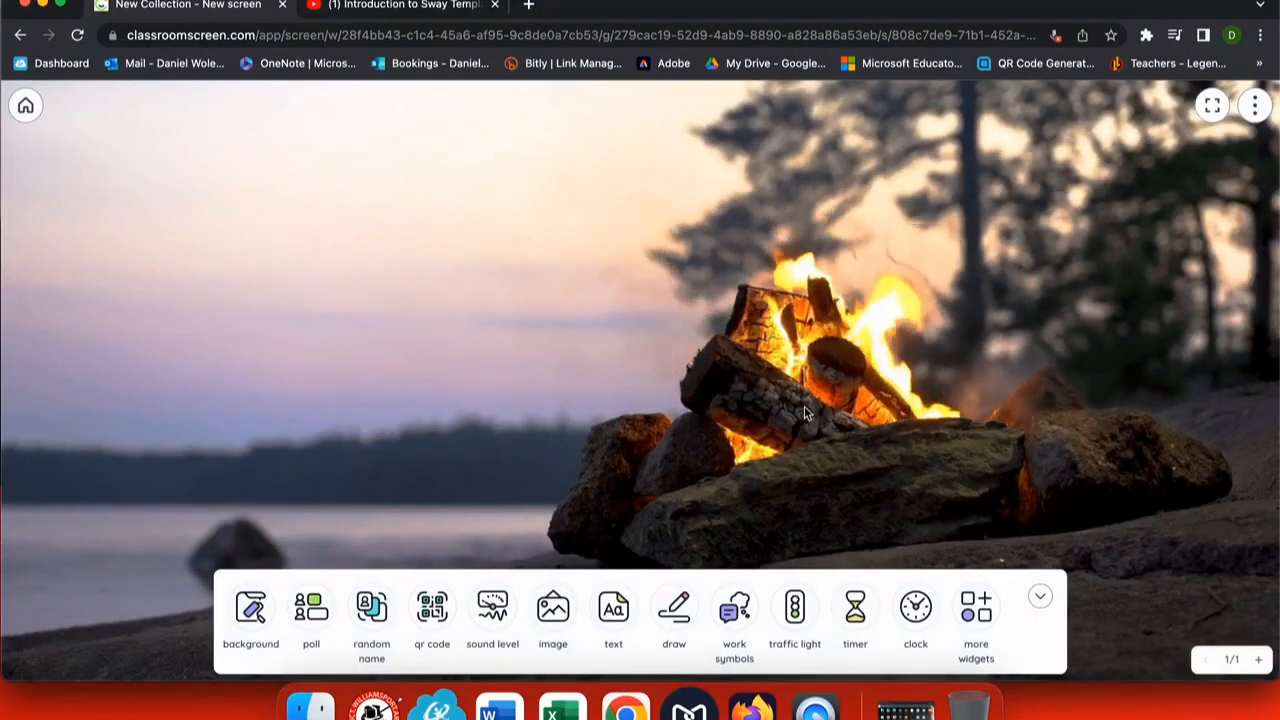
Step: Add a True / False poll with hidden results, remote voting and a pie chart
{"action": "left_click", "coordinate": [313, 612]}
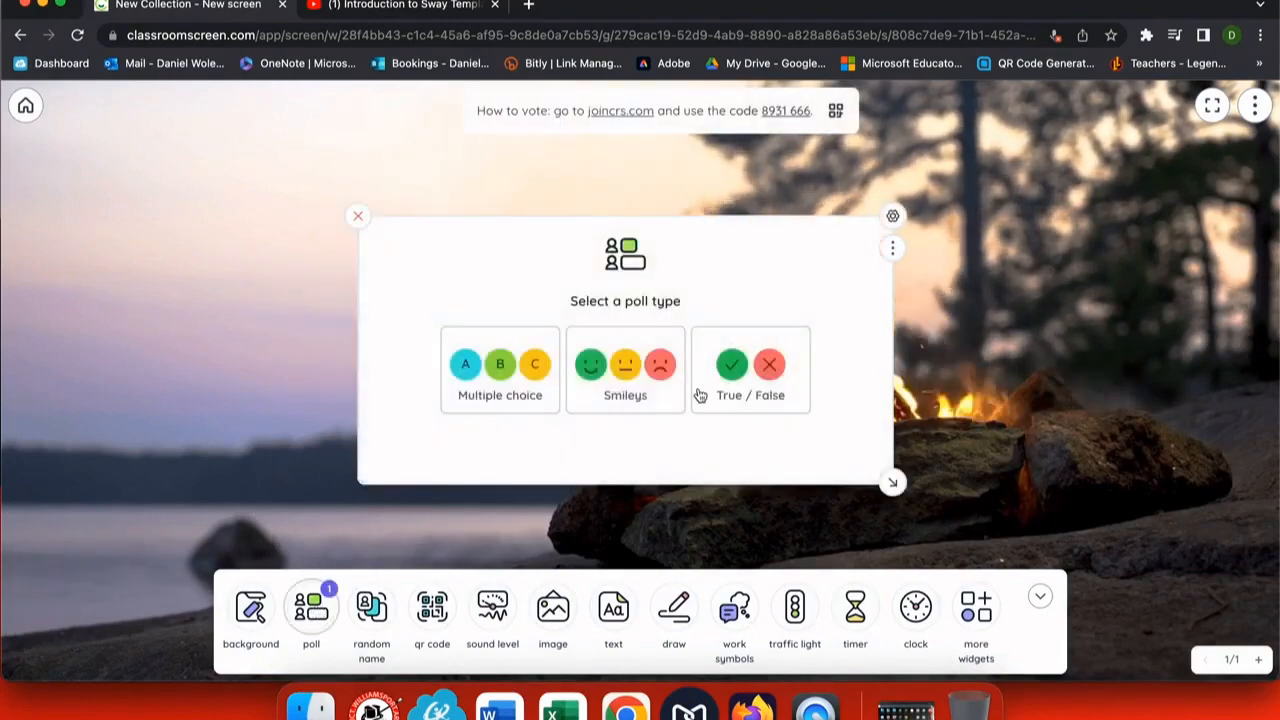
{"action": "left_click", "coordinate": [762, 390]}
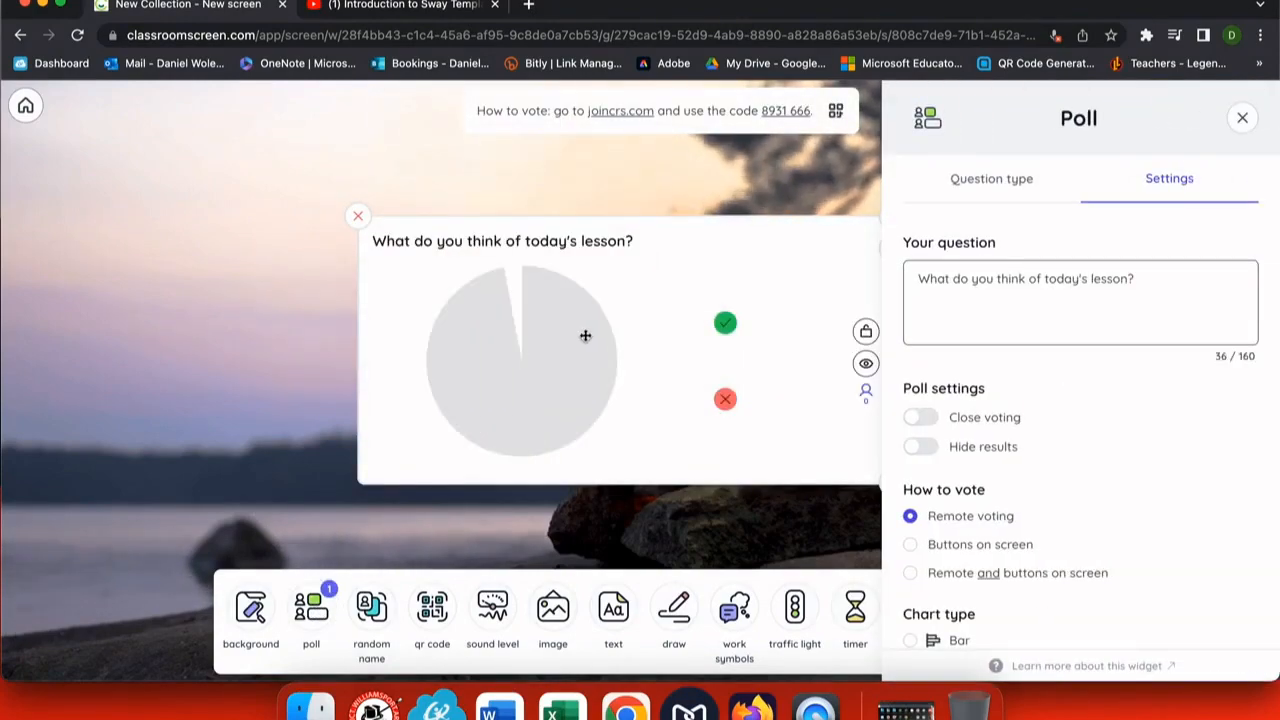
{"action": "left_click", "coordinate": [1084, 291]}
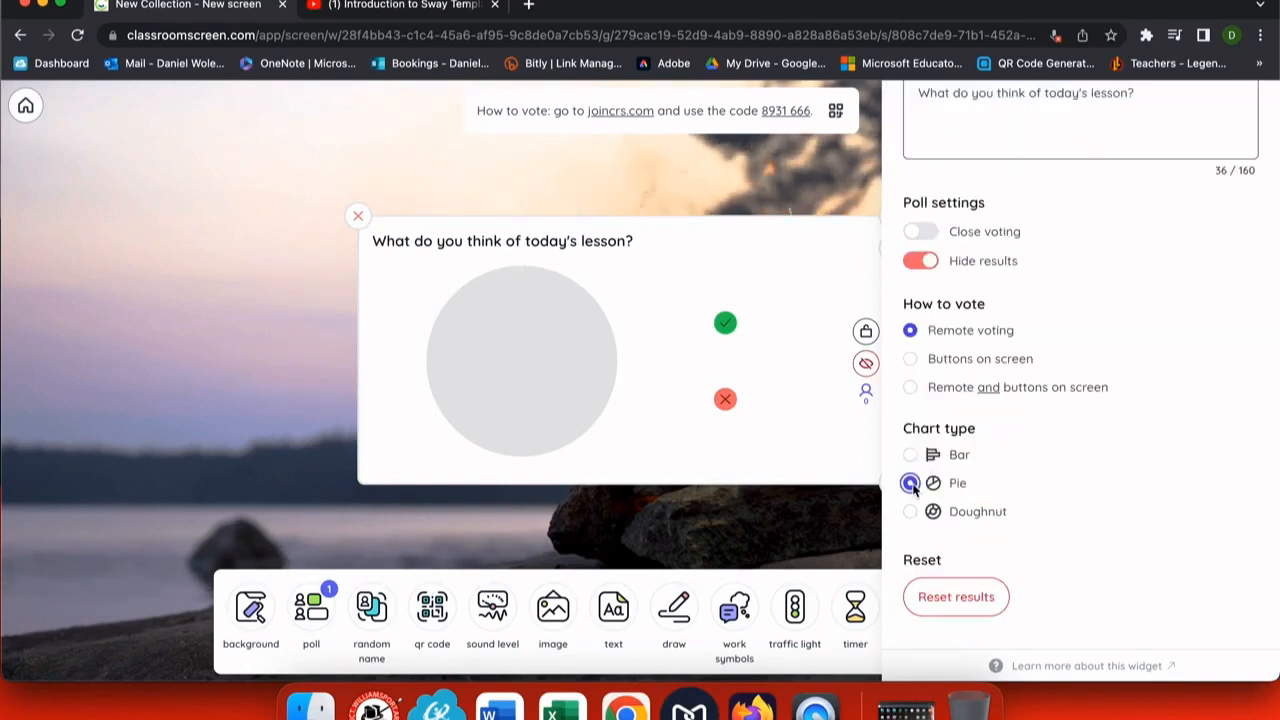
{"action": "scroll", "coordinate": [933, 468], "scroll_direction": "up", "scroll_amount": 3}
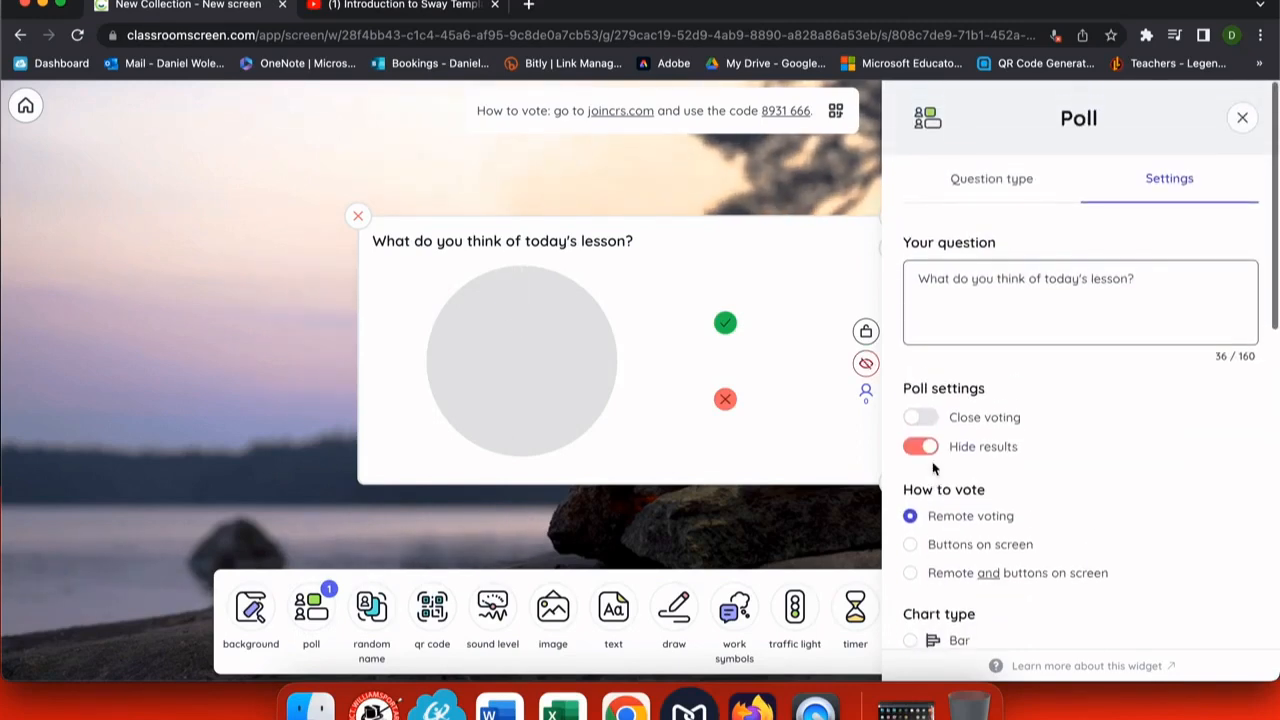
Step: Change the poll to the Smileys type with two answer options, the green happy and red sad faces
{"action": "left_click", "coordinate": [985, 180]}
{"action": "left_click", "coordinate": [1053, 311]}
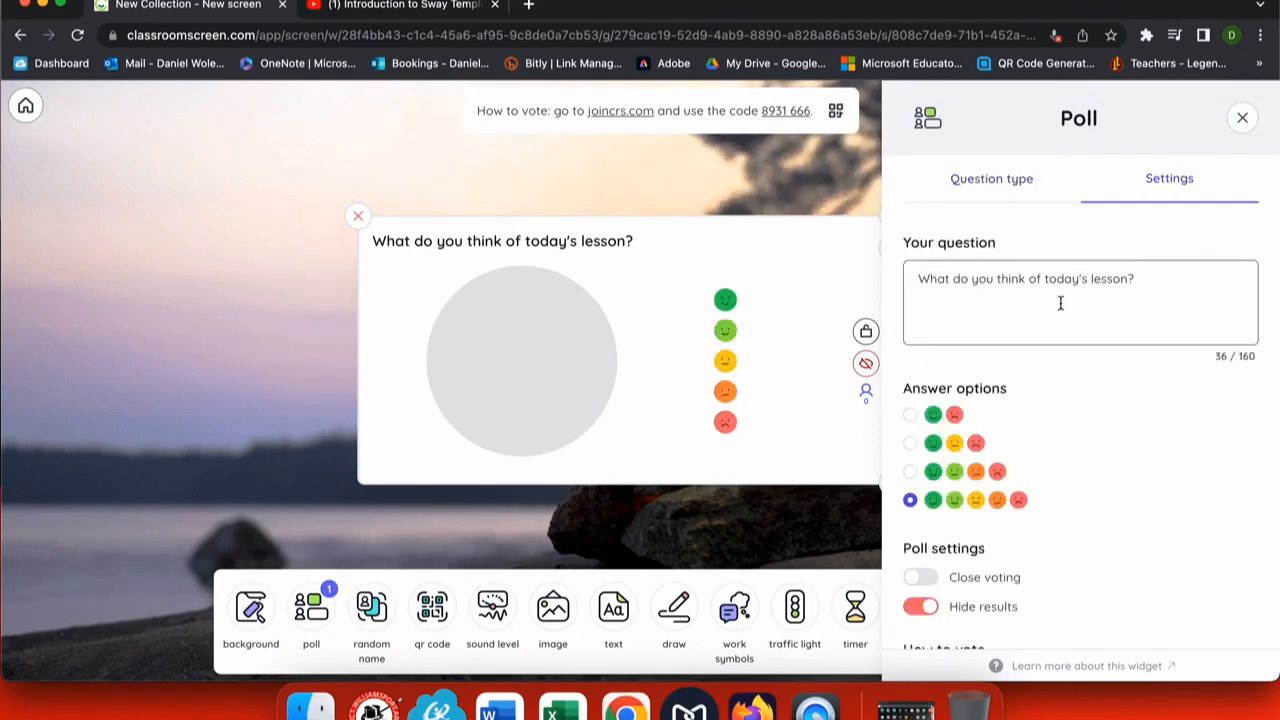
{"action": "left_click", "coordinate": [910, 415]}
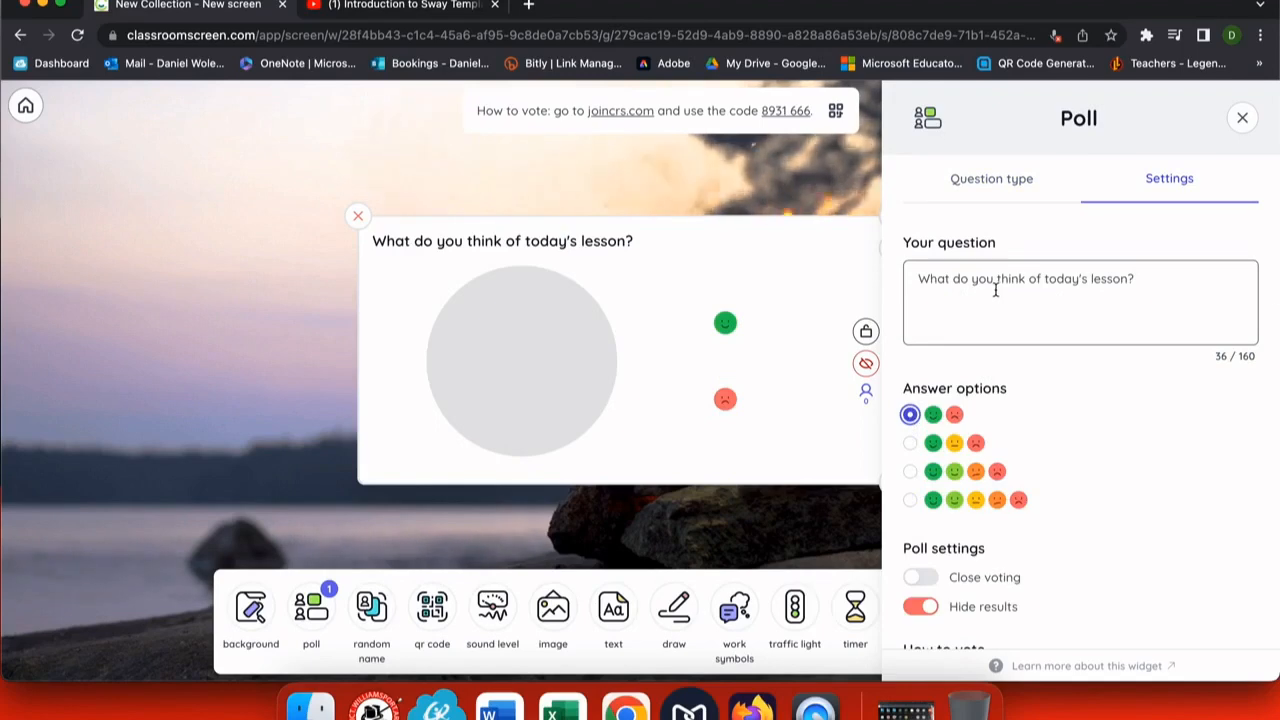
{"action": "scroll", "coordinate": [995, 290], "scroll_direction": "down", "scroll_amount": 3}
{"action": "scroll", "coordinate": [991, 283], "scroll_direction": "up", "scroll_amount": 3}
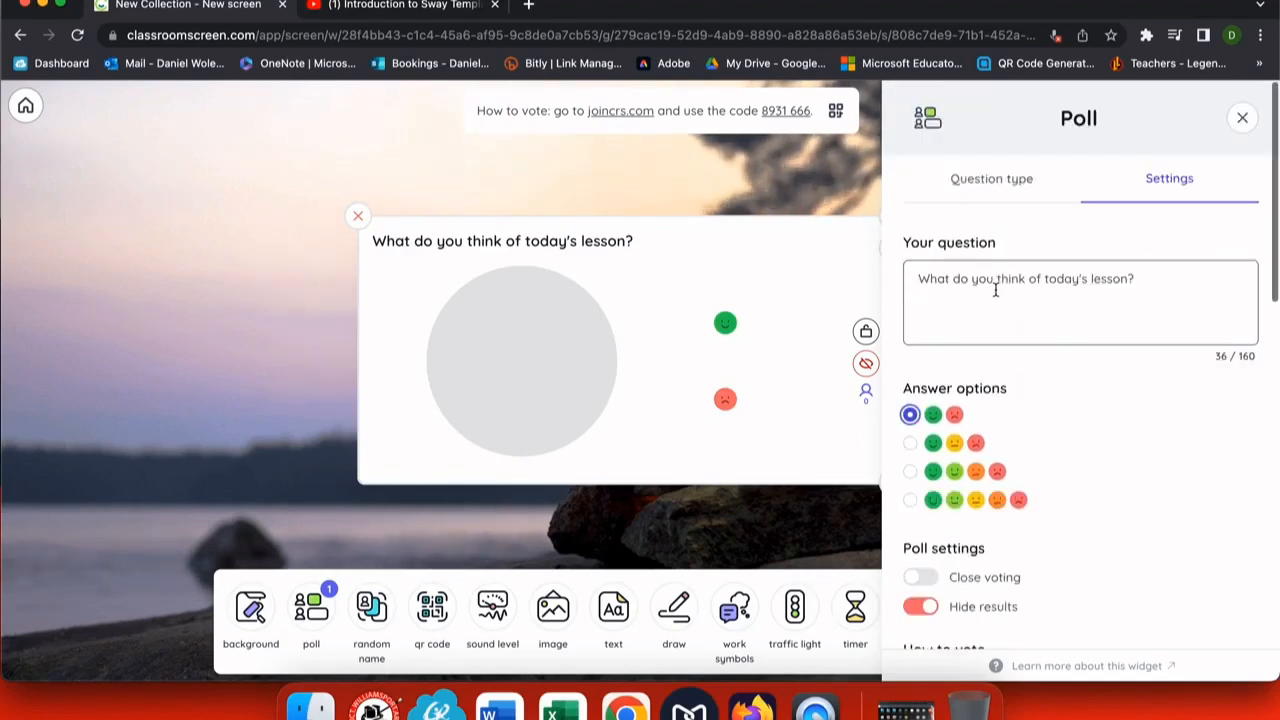
Step: Close the poll settings and move the poll widget to the lower-left area of the canvas
{"action": "left_click", "coordinate": [1243, 118]}
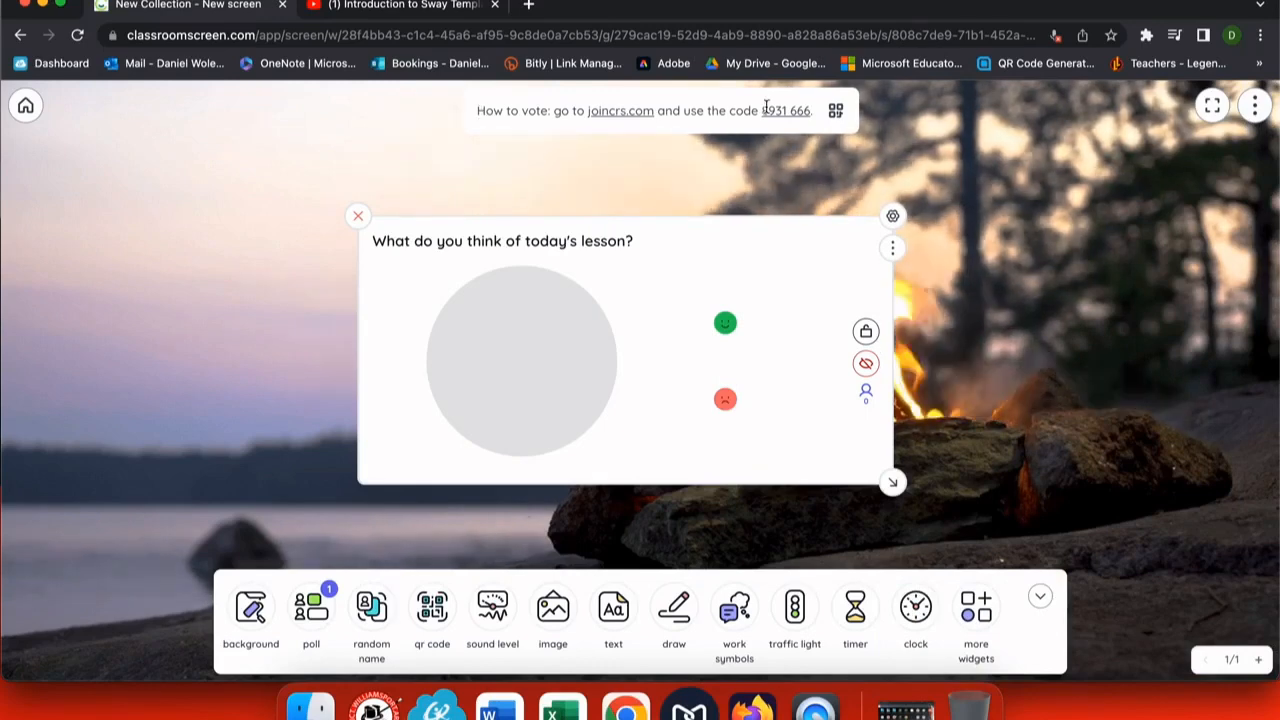
{"action": "left_click", "coordinate": [1009, 301]}
{"action": "left_click_drag", "start_coordinate": [725, 290], "coordinate": [323, 407]}
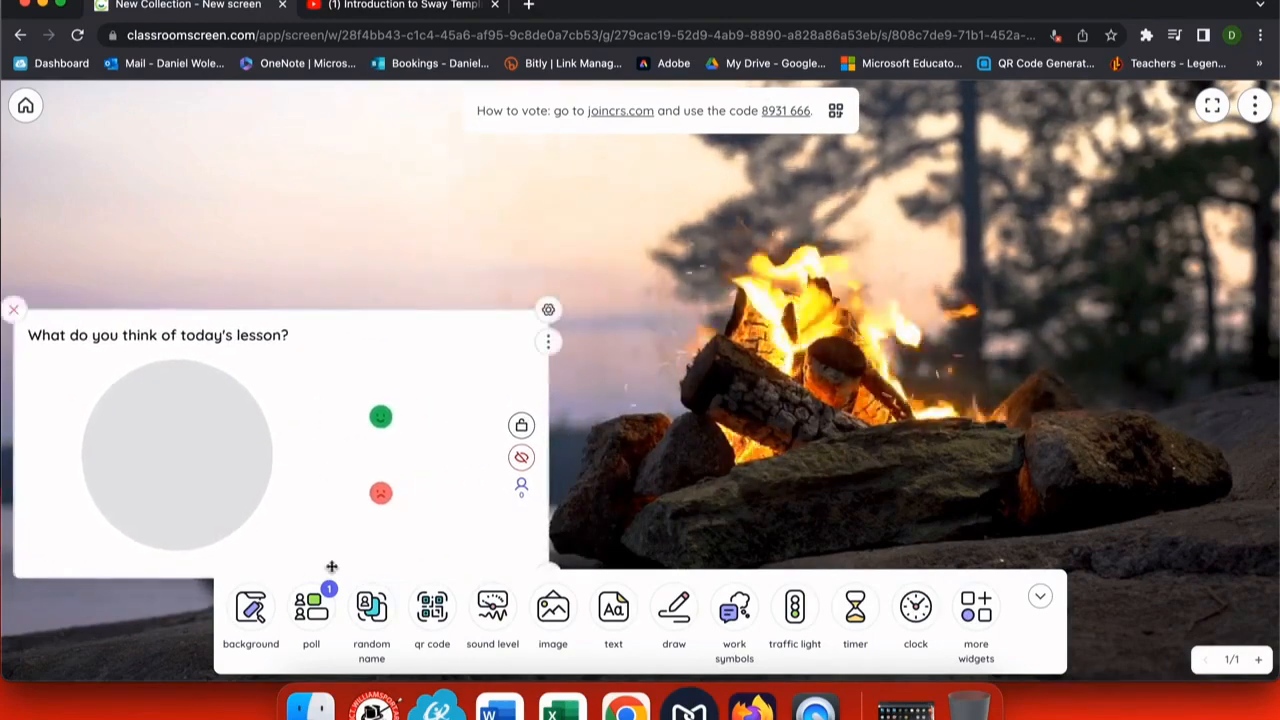
Step: Try out a random name widget using the Homeroom name list and remove it
{"action": "left_click", "coordinate": [372, 623]}
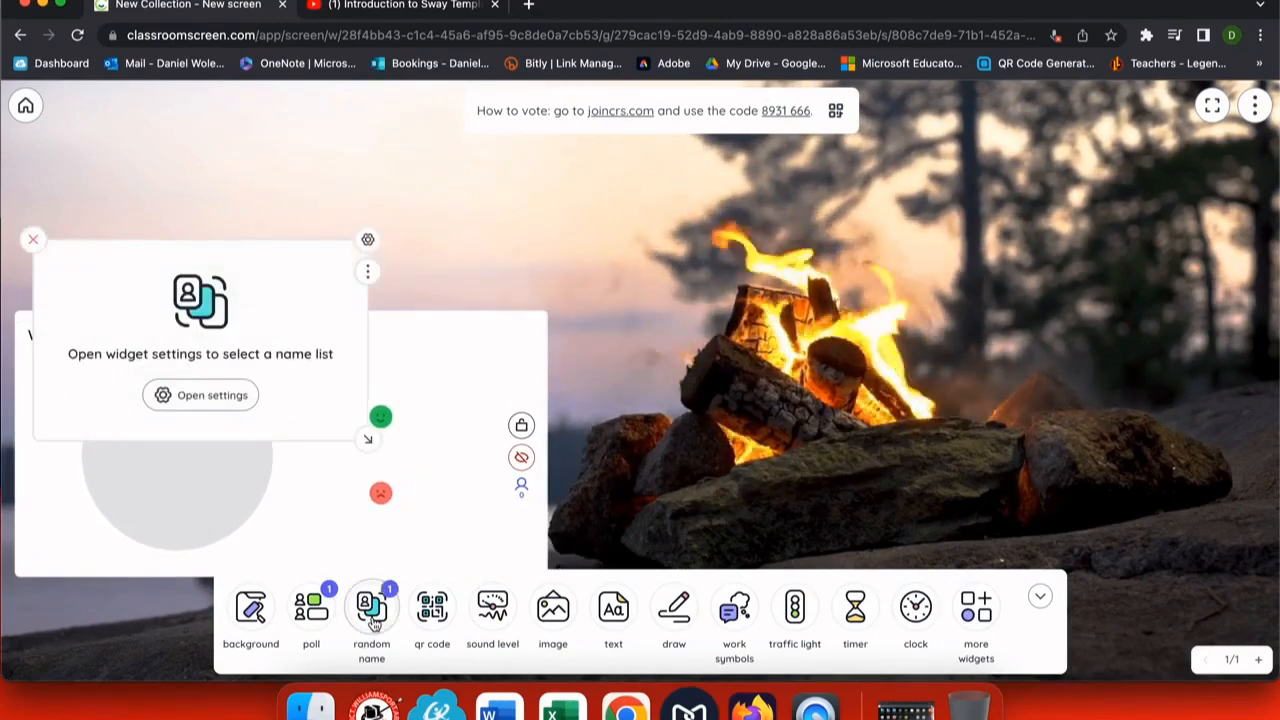
{"action": "left_click", "coordinate": [202, 397]}
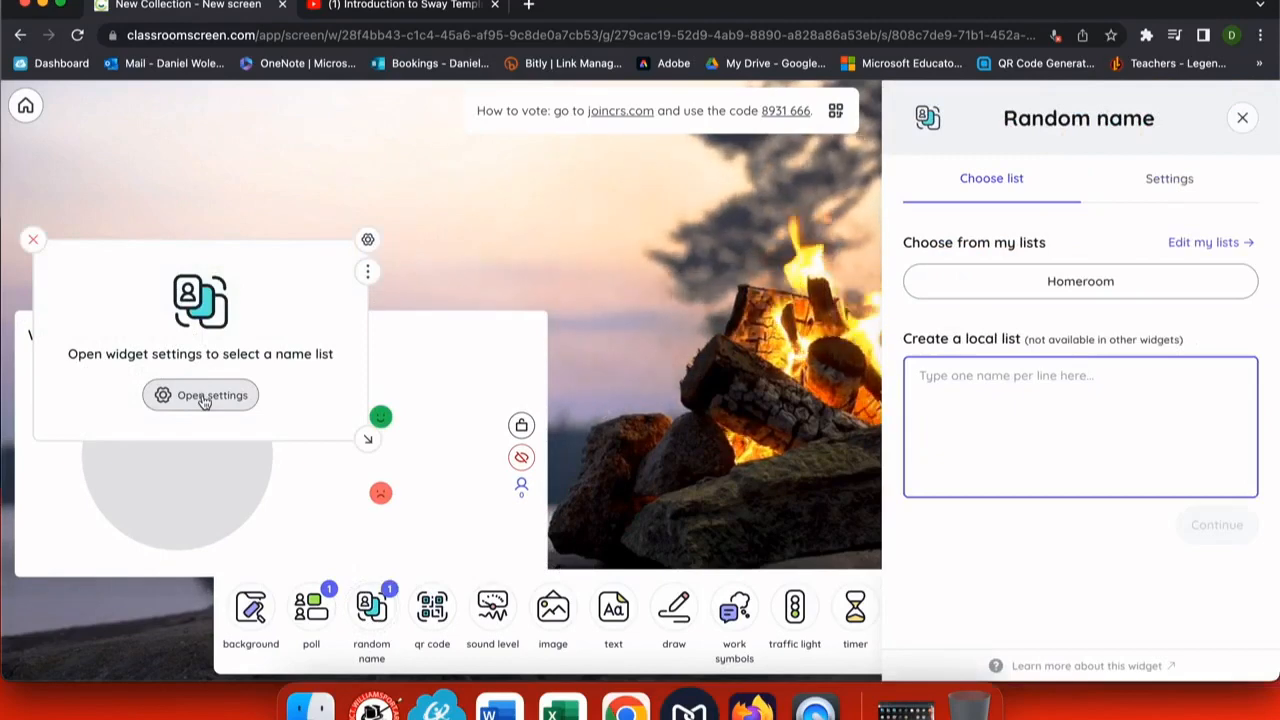
{"action": "left_click", "coordinate": [1104, 282]}
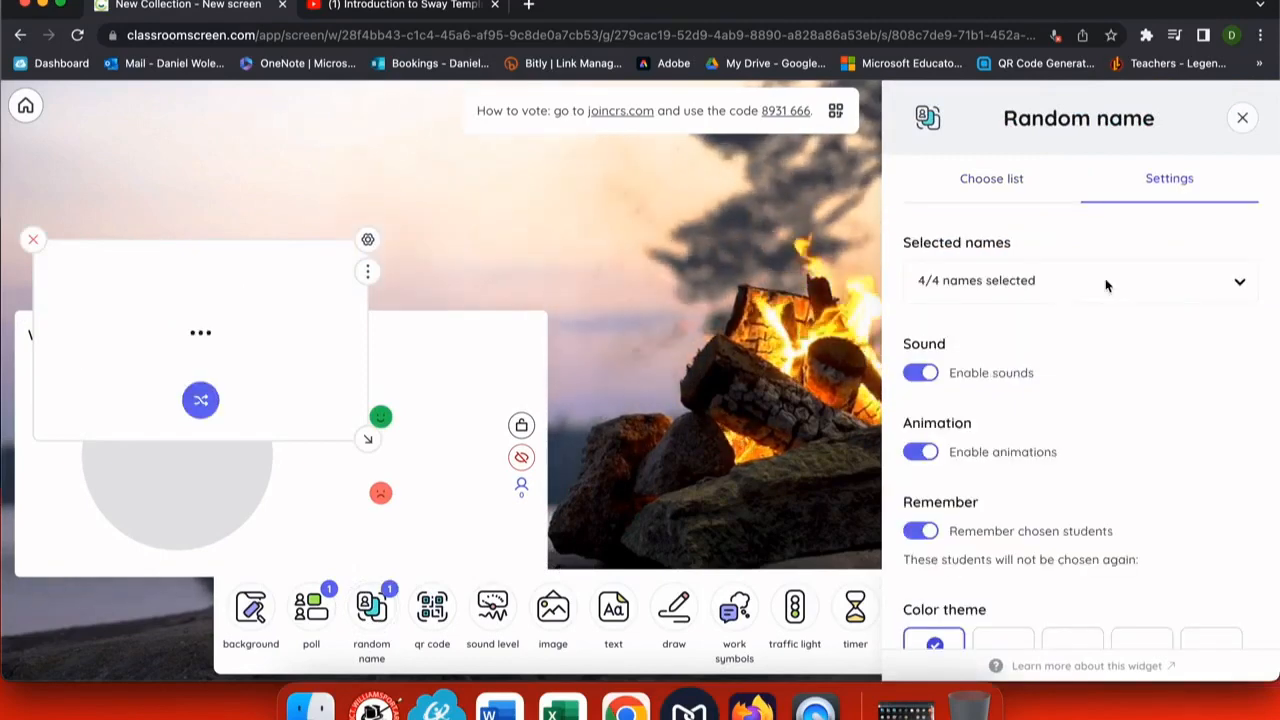
{"action": "scroll", "coordinate": [988, 533], "scroll_direction": "down", "scroll_amount": 2}
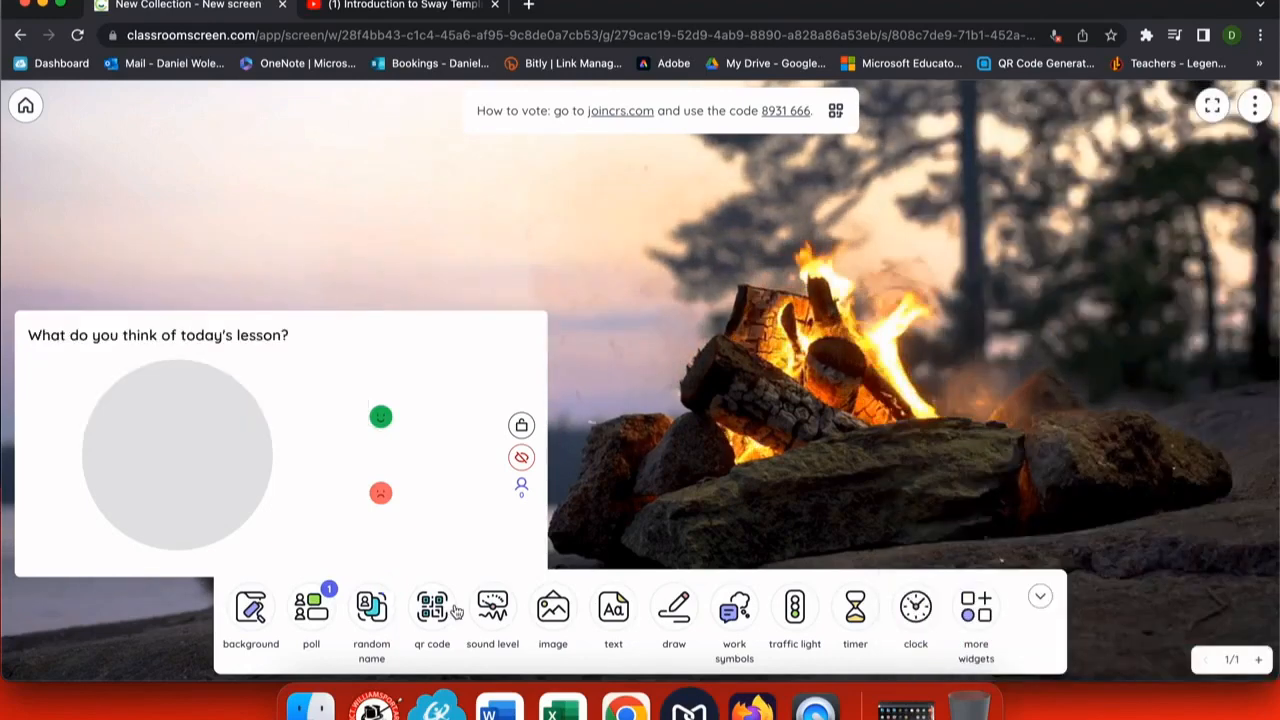
Step: Add a QR code widget and copy the share link of the Introduction to Sway Templates video on YouTube
{"action": "left_click", "coordinate": [434, 609]}
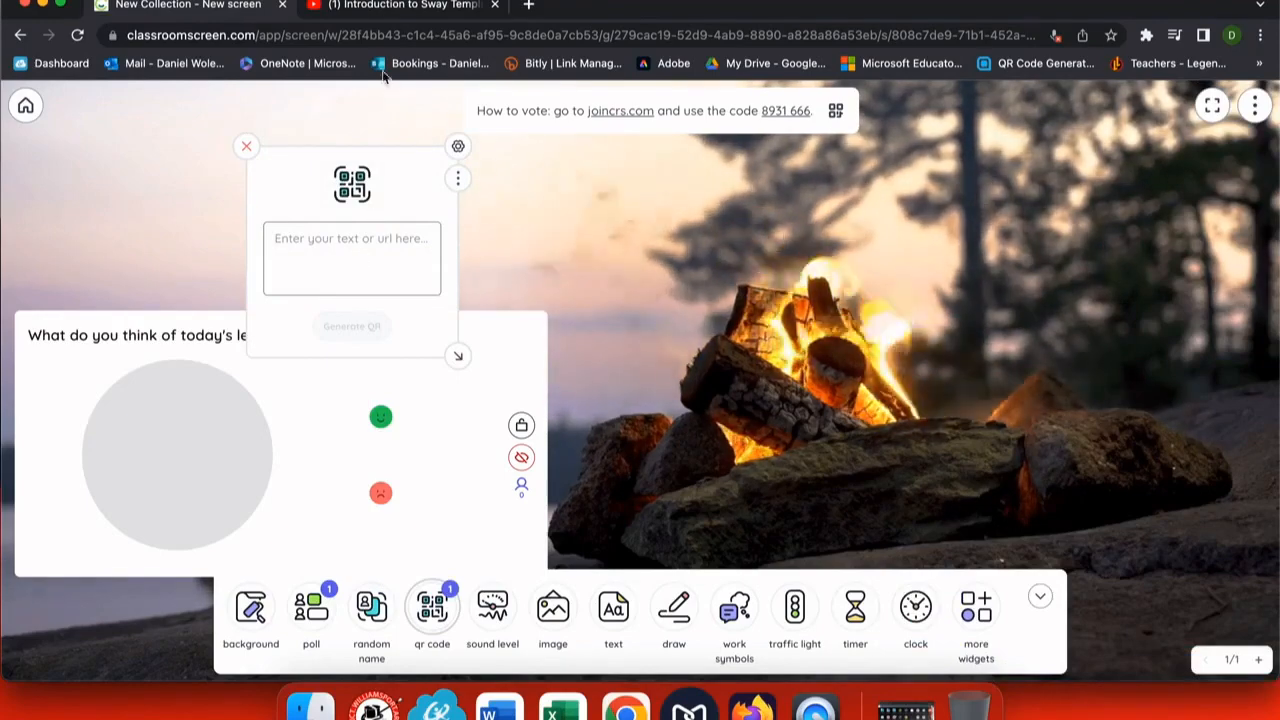
{"action": "left_click", "coordinate": [384, 7]}
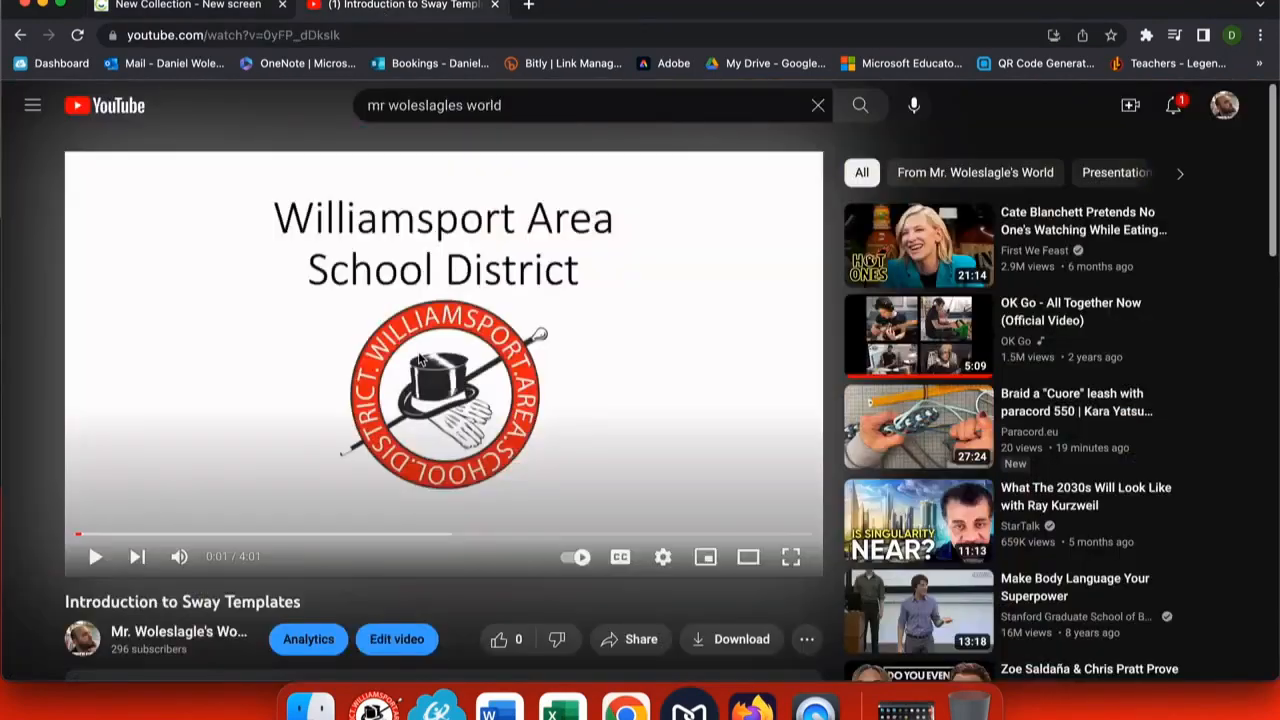
{"action": "left_click", "coordinate": [639, 639]}
{"action": "left_click", "coordinate": [811, 415]}
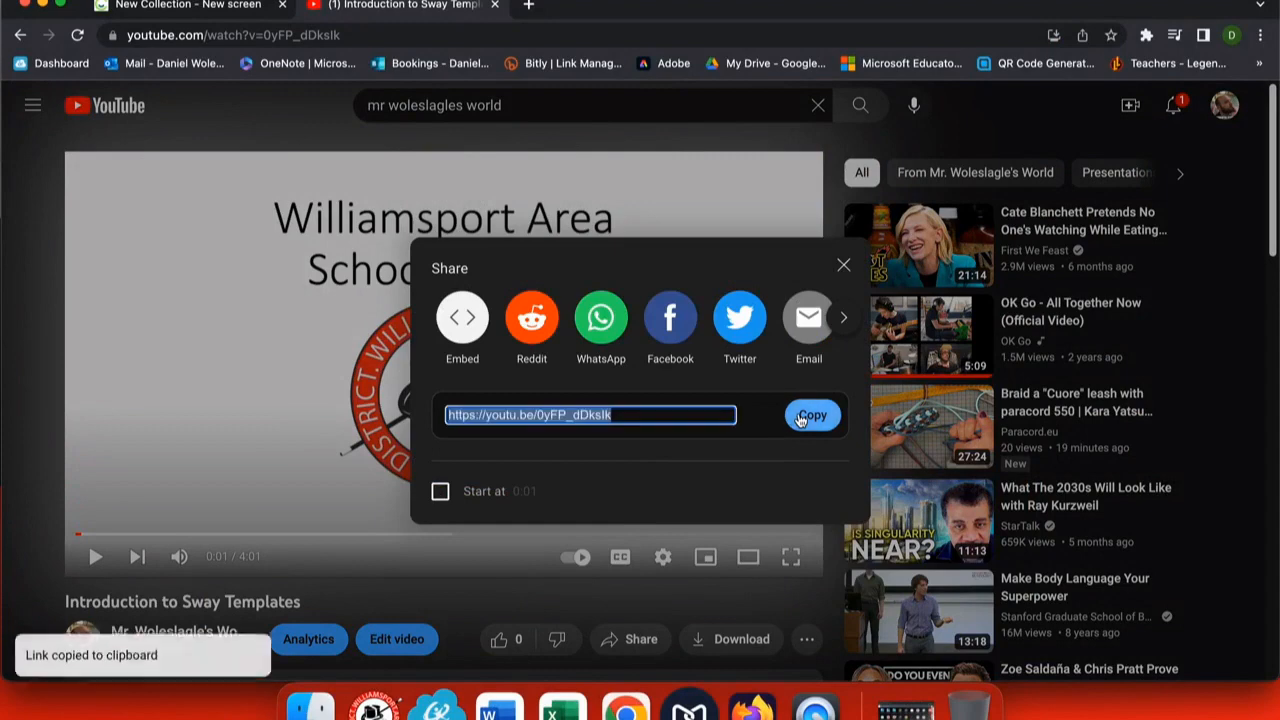
Step: Back in Classroomscreen, generate the QR code from the copied video link and place it slightly smaller at the canvas's lower right
{"action": "left_click", "coordinate": [209, 5]}
{"action": "left_click", "coordinate": [354, 250]}
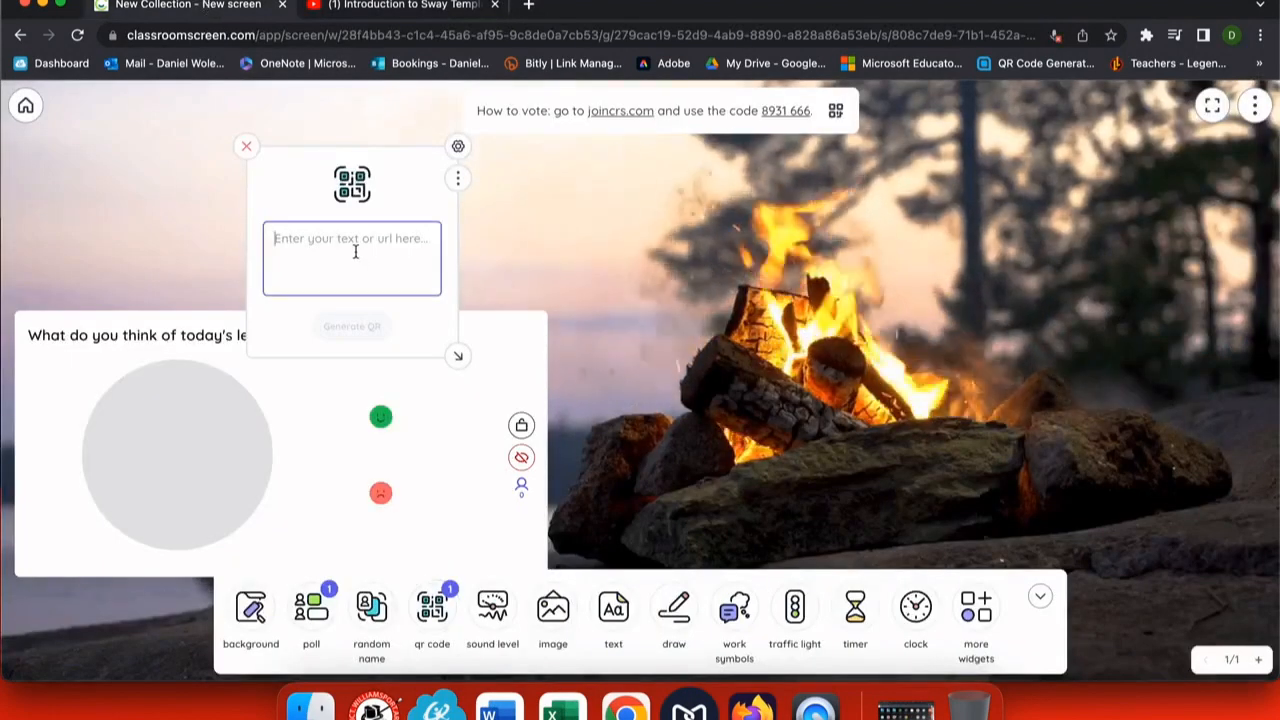
{"action": "key", "text": "super+v"}
{"action": "left_click", "coordinate": [372, 330]}
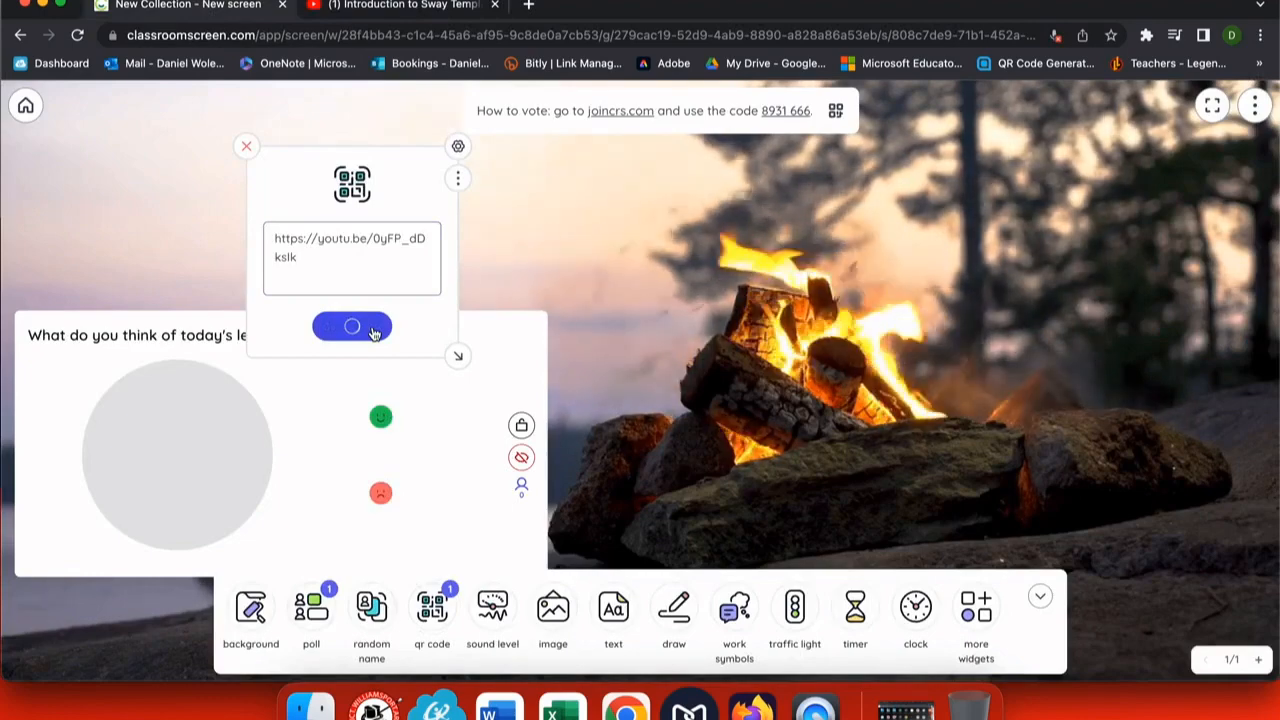
{"action": "left_click_drag", "start_coordinate": [356, 178], "coordinate": [1078, 419]}
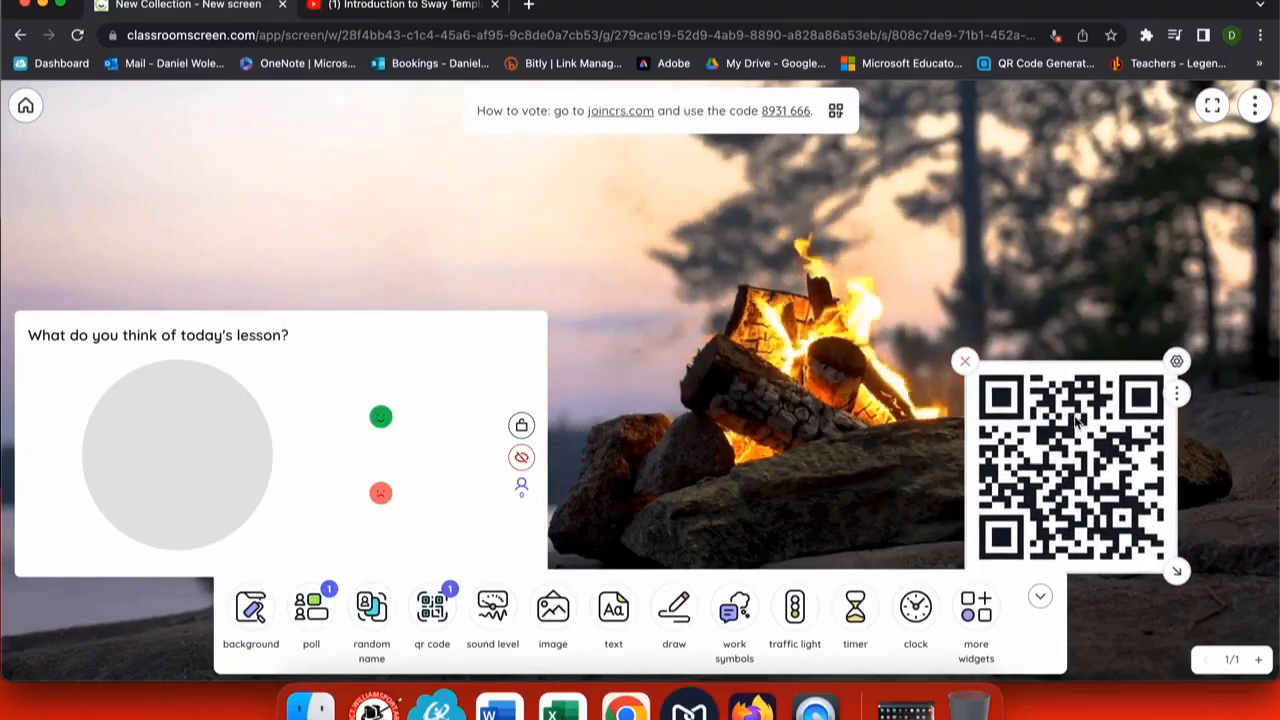
{"action": "left_click_drag", "start_coordinate": [1173, 567], "coordinate": [1132, 527]}
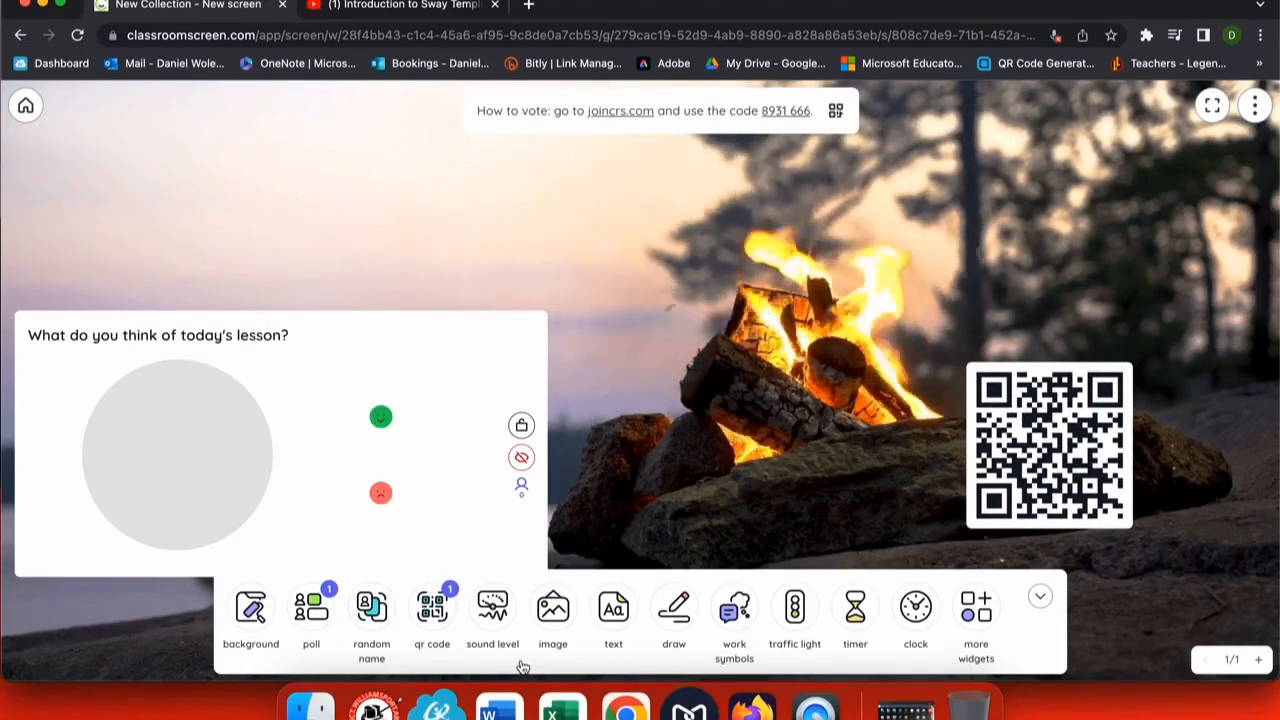
Step: Try out a sound level widget by adjusting its maximum noise threshold, and remove the widget
{"action": "left_click", "coordinate": [497, 610]}
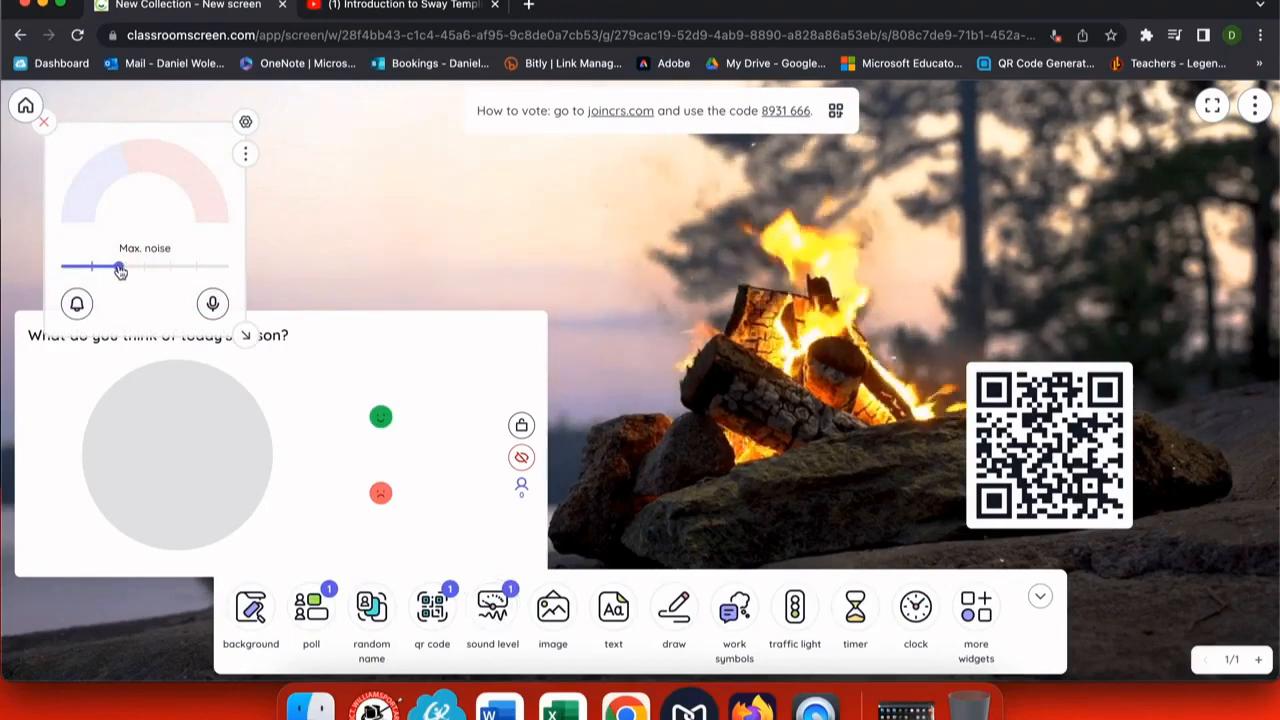
{"action": "left_click_drag", "start_coordinate": [180, 279], "coordinate": [92, 265]}
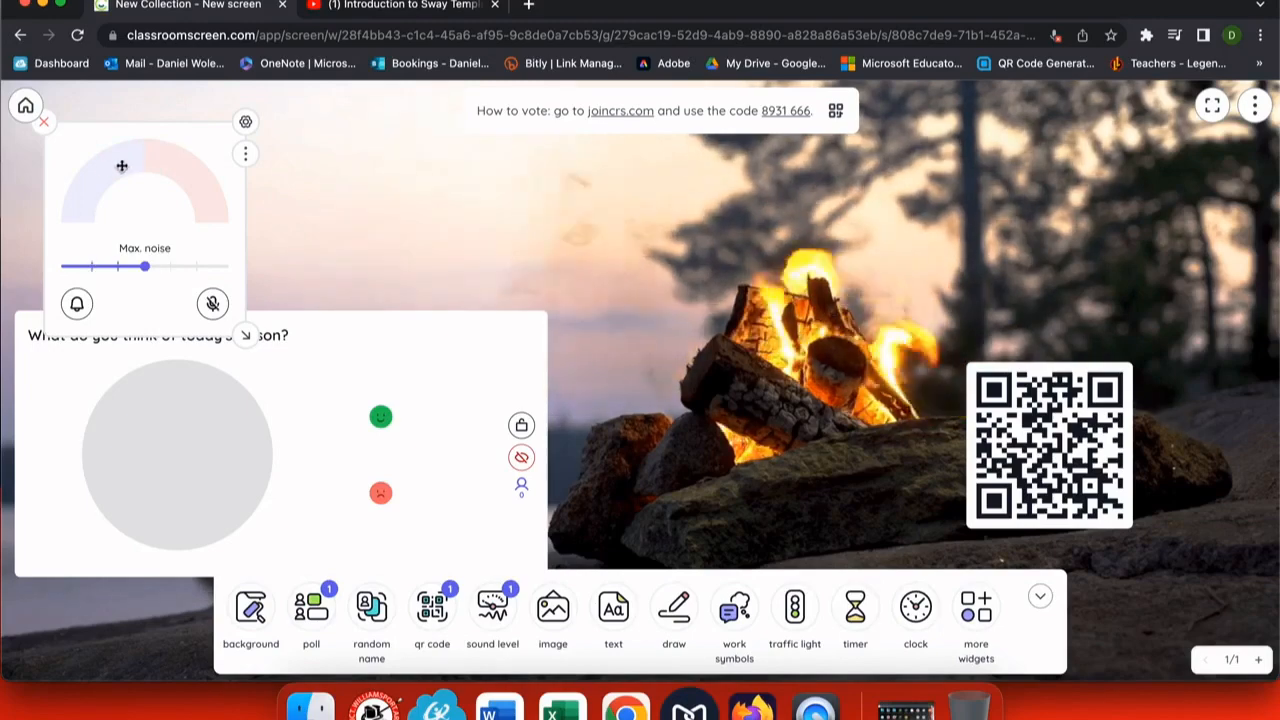
{"action": "left_click", "coordinate": [43, 121]}
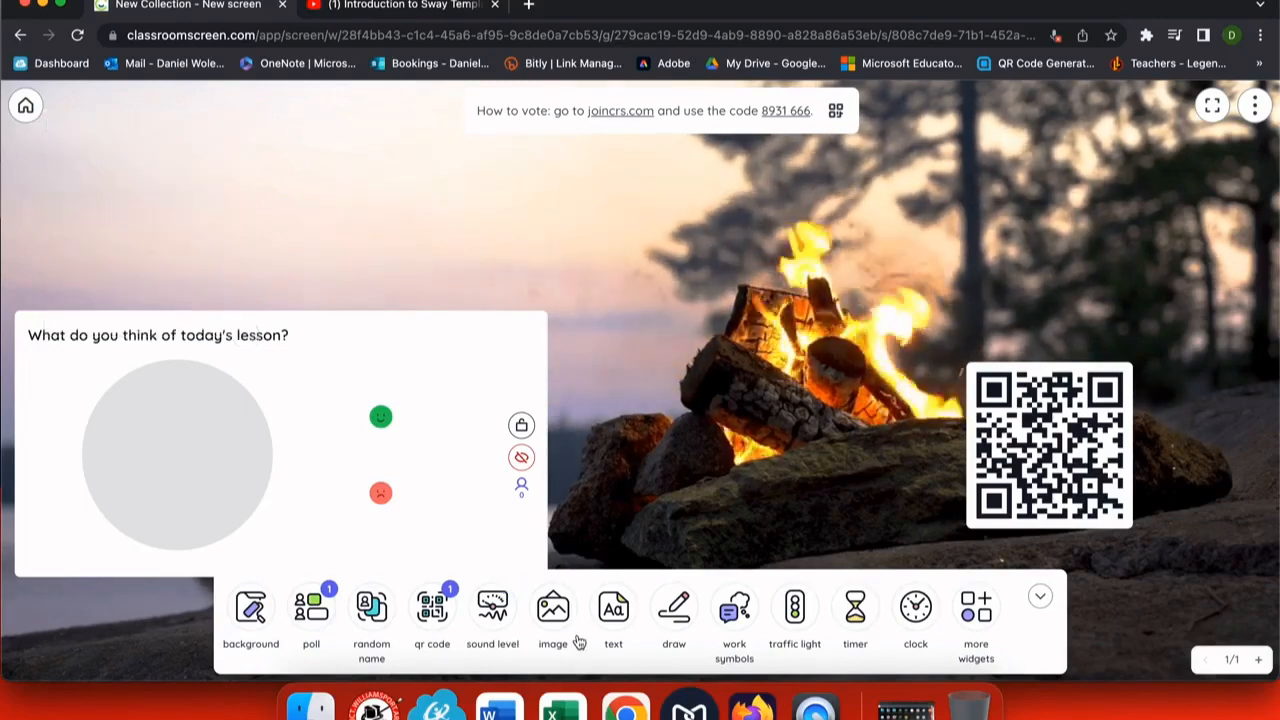
Step: Add an empty image widget and remove it without choosing an image
{"action": "left_click", "coordinate": [553, 610]}
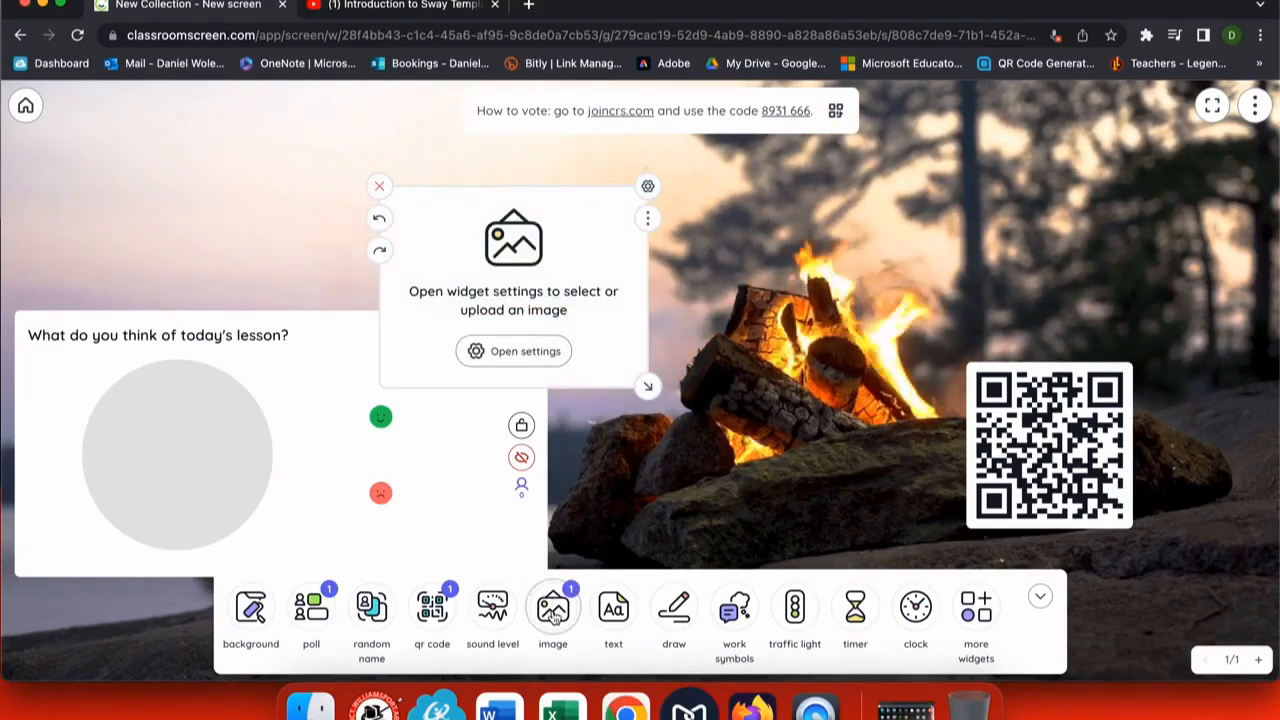
{"action": "left_click", "coordinate": [381, 189]}
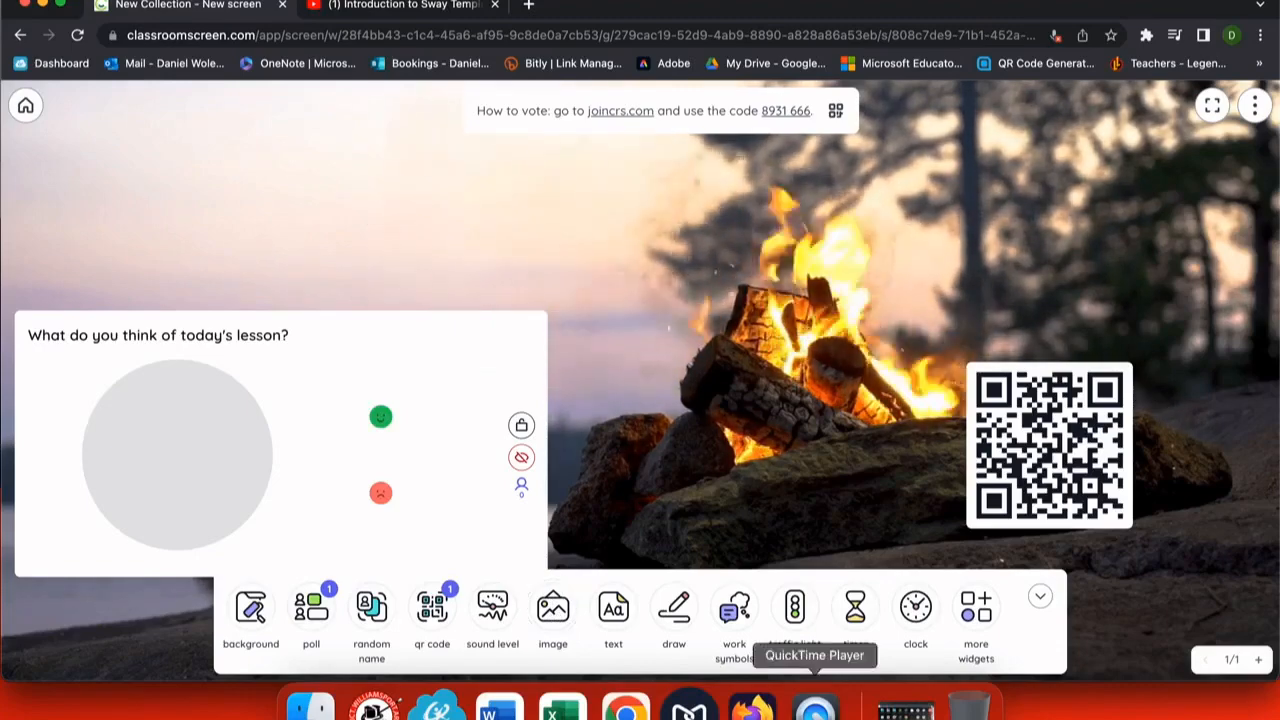
Step: Add a compact text widget reading "Complete your test and then you may begin working with your partner on your project."
{"action": "left_click", "coordinate": [614, 617]}
{"action": "type", "text": "Complete your test "}
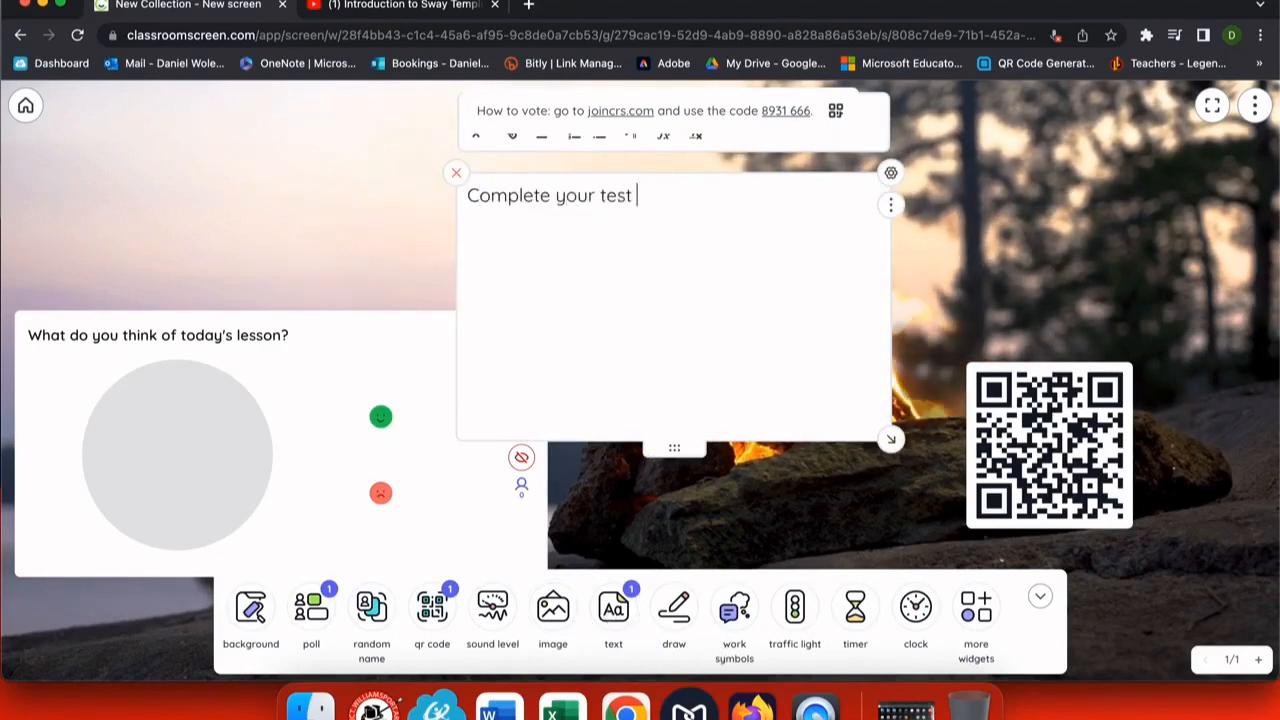
{"action": "type", "text": "and then you may begin working with"}
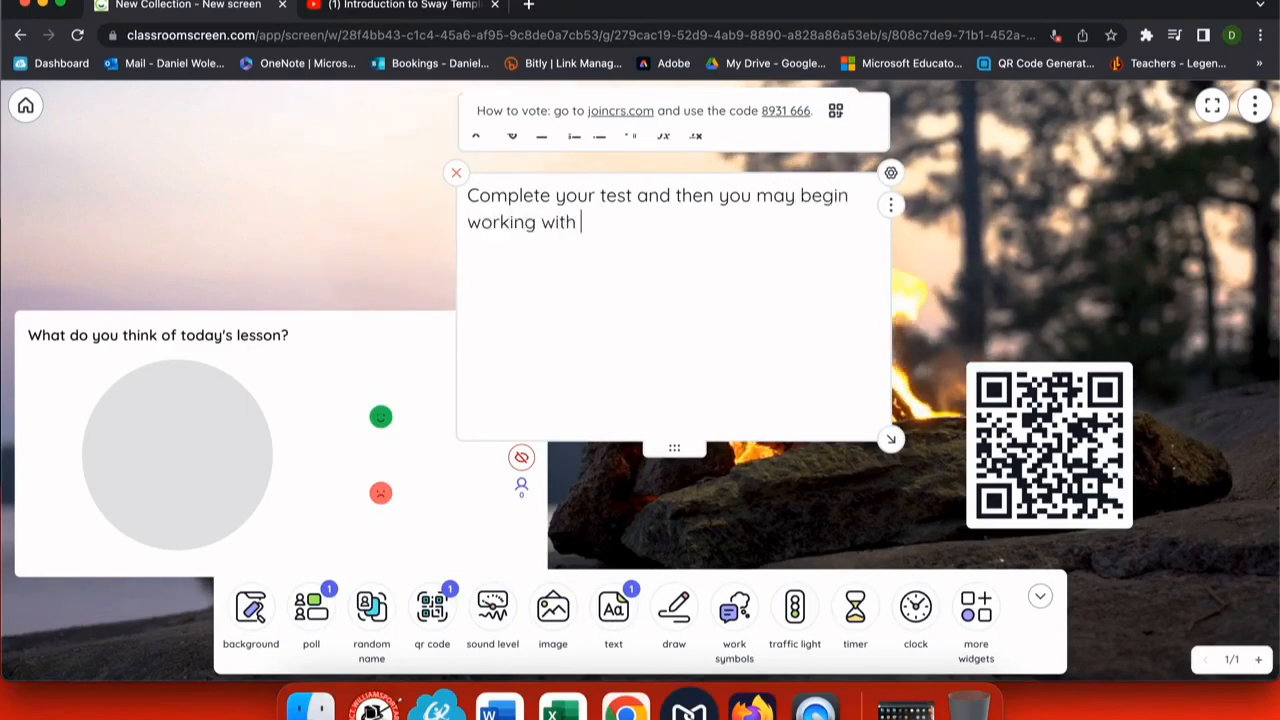
{"action": "type", "text": " your partner on your project."}
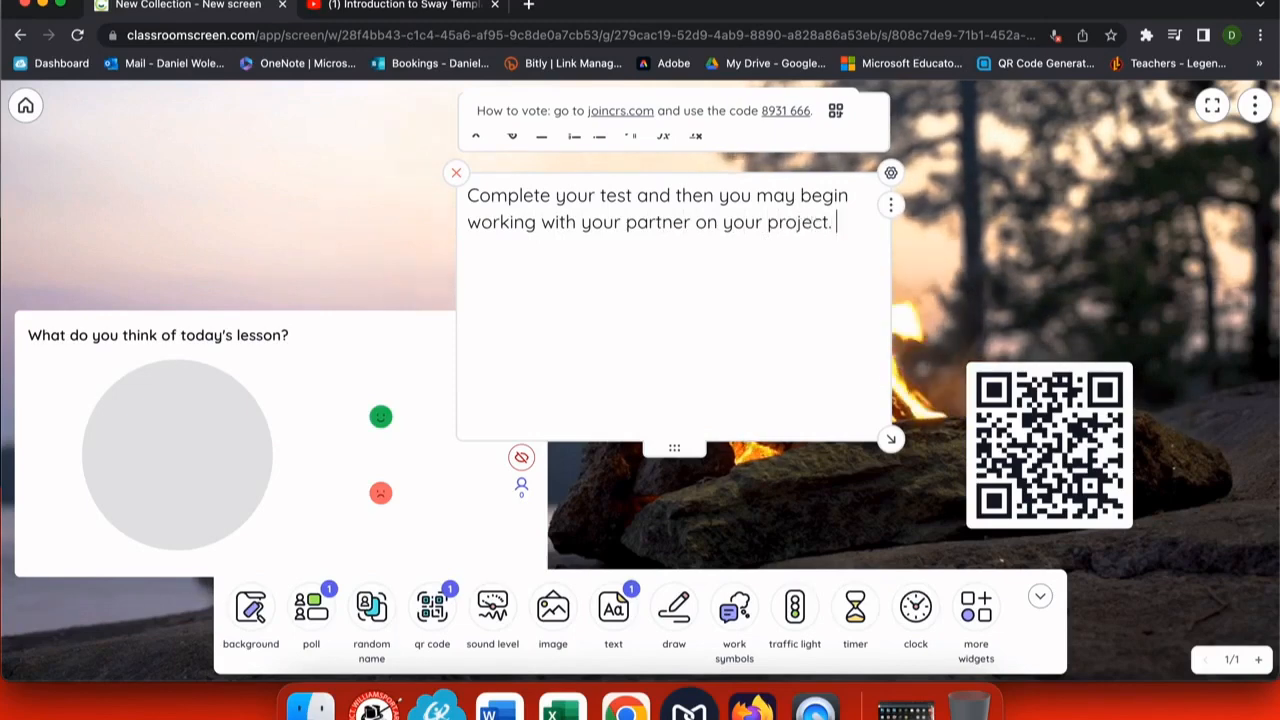
{"action": "left_click_drag", "start_coordinate": [890, 439], "coordinate": [853, 284]}
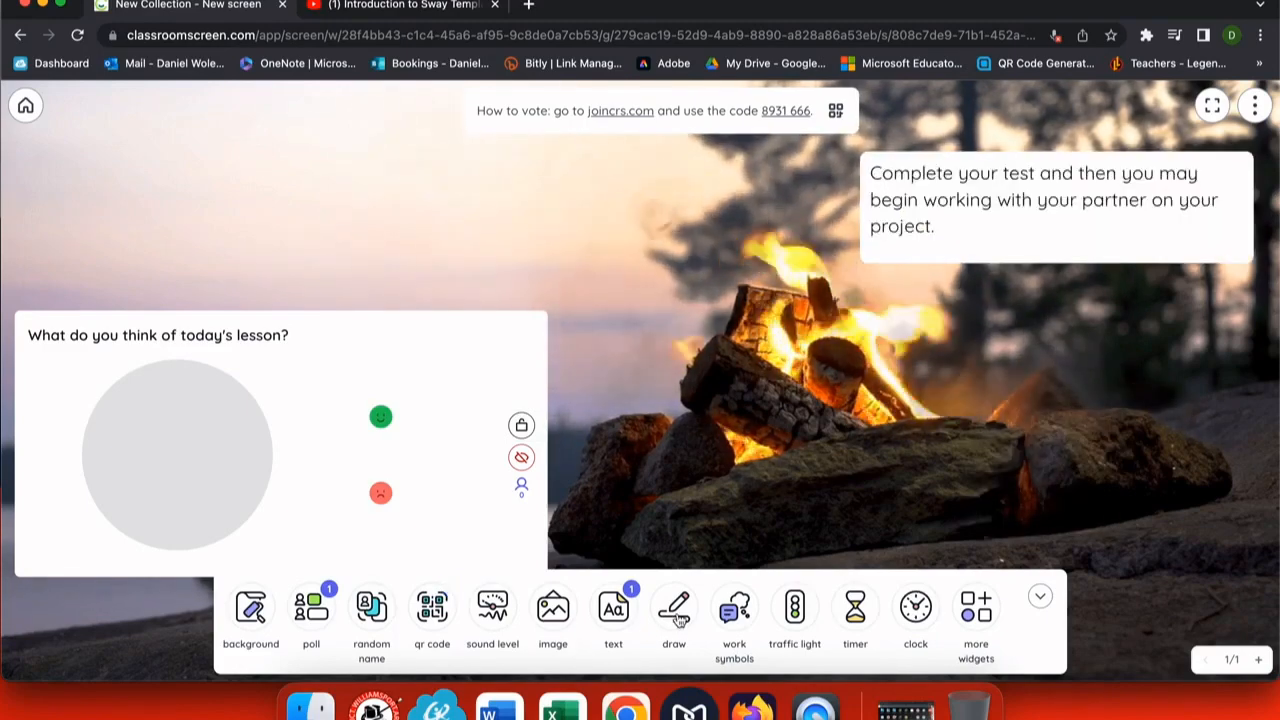
Step: Try out a draw widget by sketching a round face with two eyes and a mouth
{"action": "left_click", "coordinate": [676, 612]}
{"action": "mouse_move", "coordinate": [569, 354]}
{"action": "left_mouse_down"}
{"action": "mouse_move", "coordinate": [697, 397]}
{"action": "mouse_move", "coordinate": [594, 466]}
{"action": "mouse_move", "coordinate": [560, 369]}
{"action": "mouse_move", "coordinate": [597, 347]}
{"action": "left_mouse_up"}
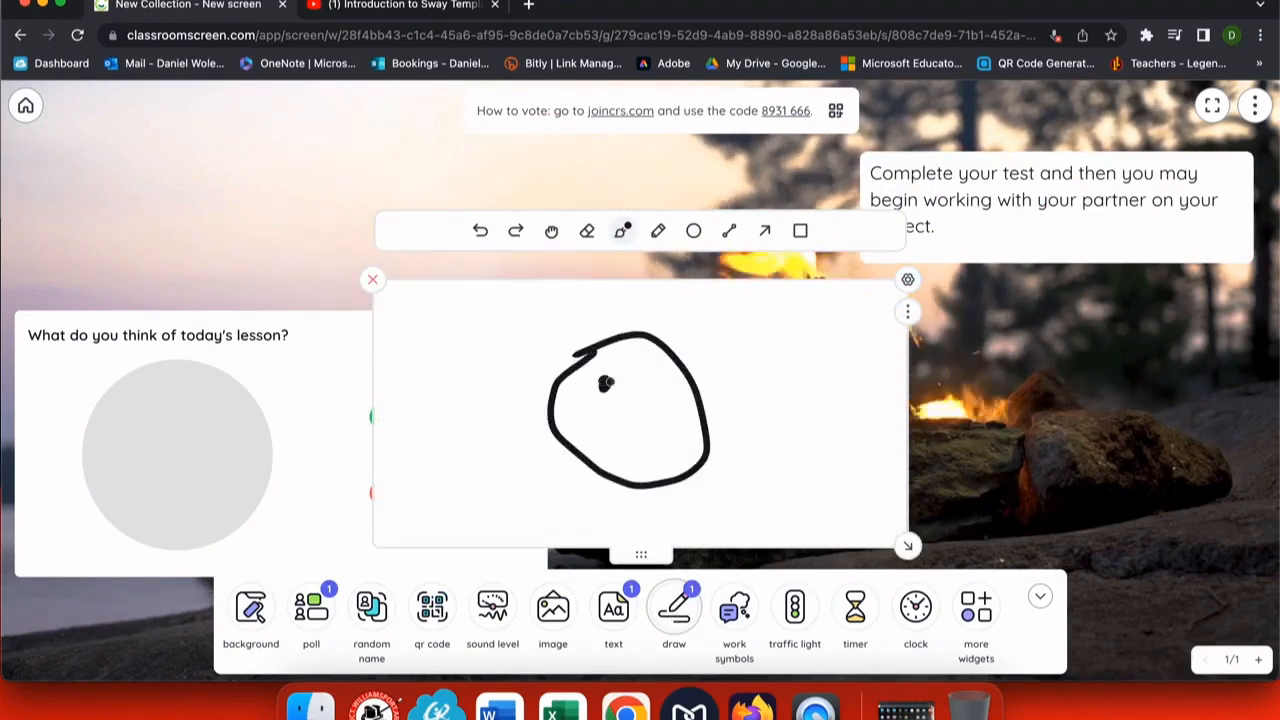
{"action": "left_click_drag", "start_coordinate": [662, 377], "coordinate": [664, 390]}
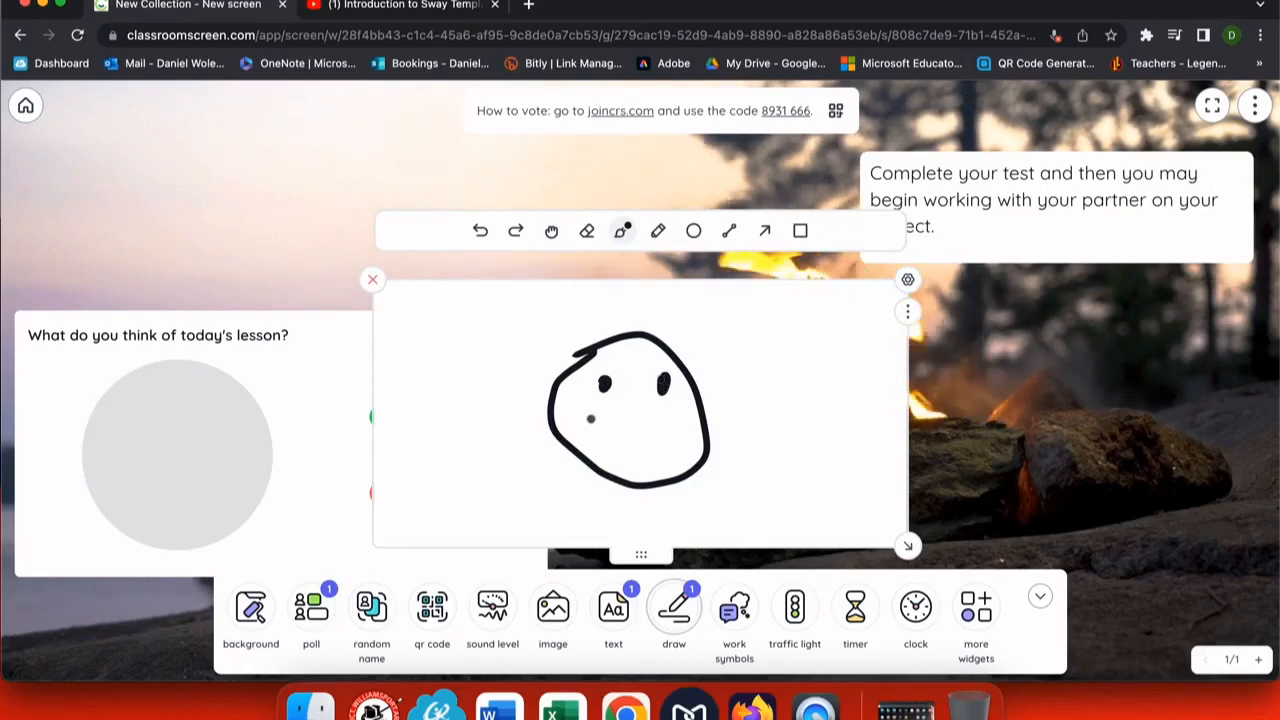
{"action": "left_click_drag", "start_coordinate": [596, 423], "coordinate": [686, 418]}
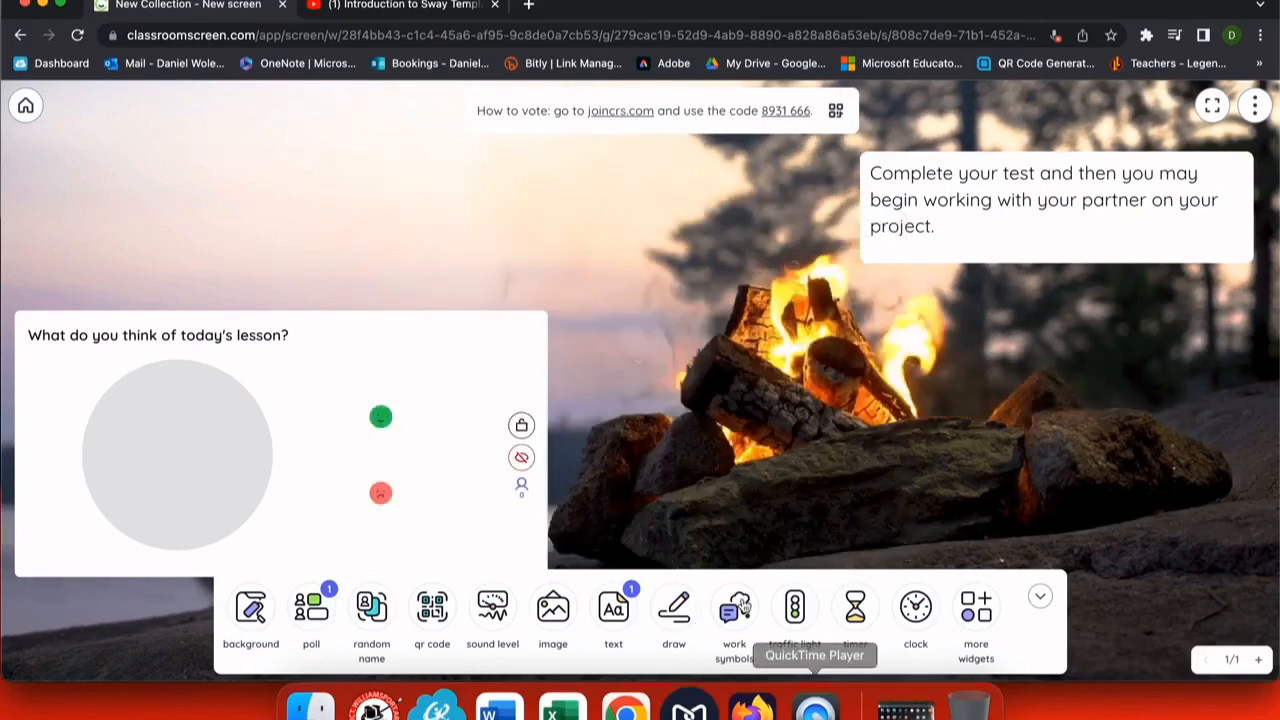
Step: Add a work symbols widget, place it above the poll, and give it the orange colour theme with dark blue symbols
{"action": "left_click", "coordinate": [736, 607]}
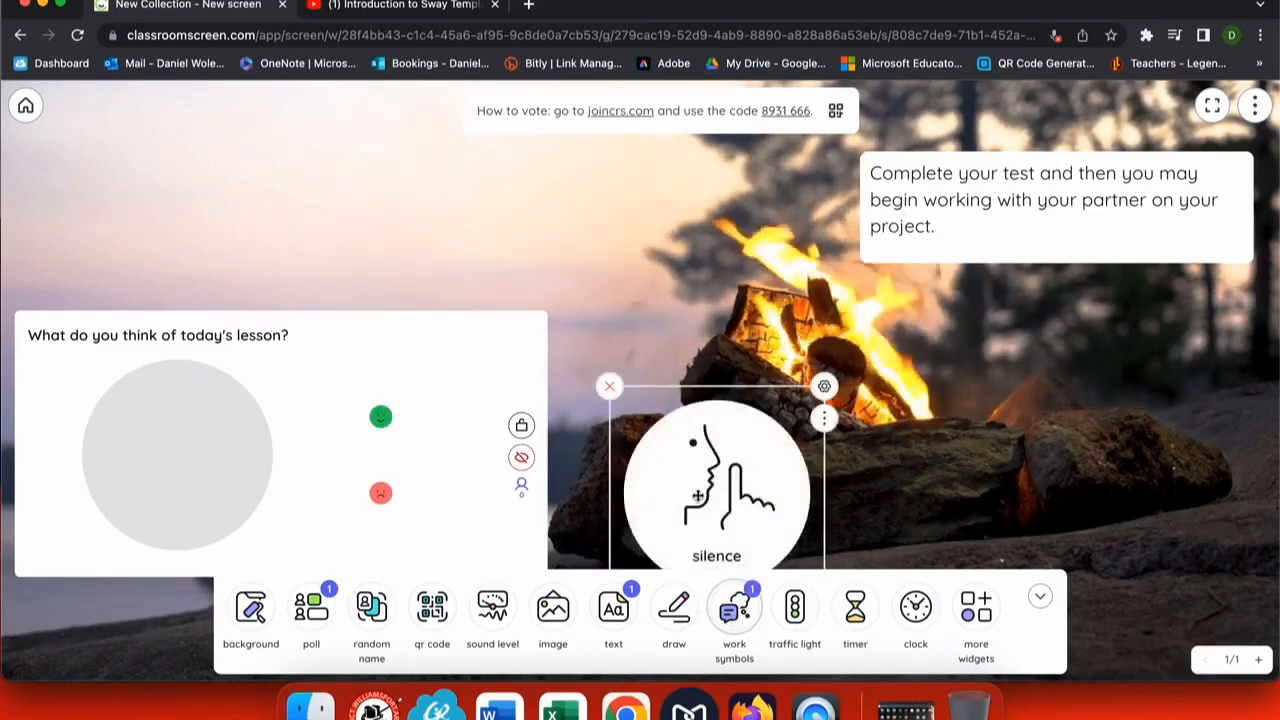
{"action": "left_click_drag", "start_coordinate": [670, 406], "coordinate": [105, 123]}
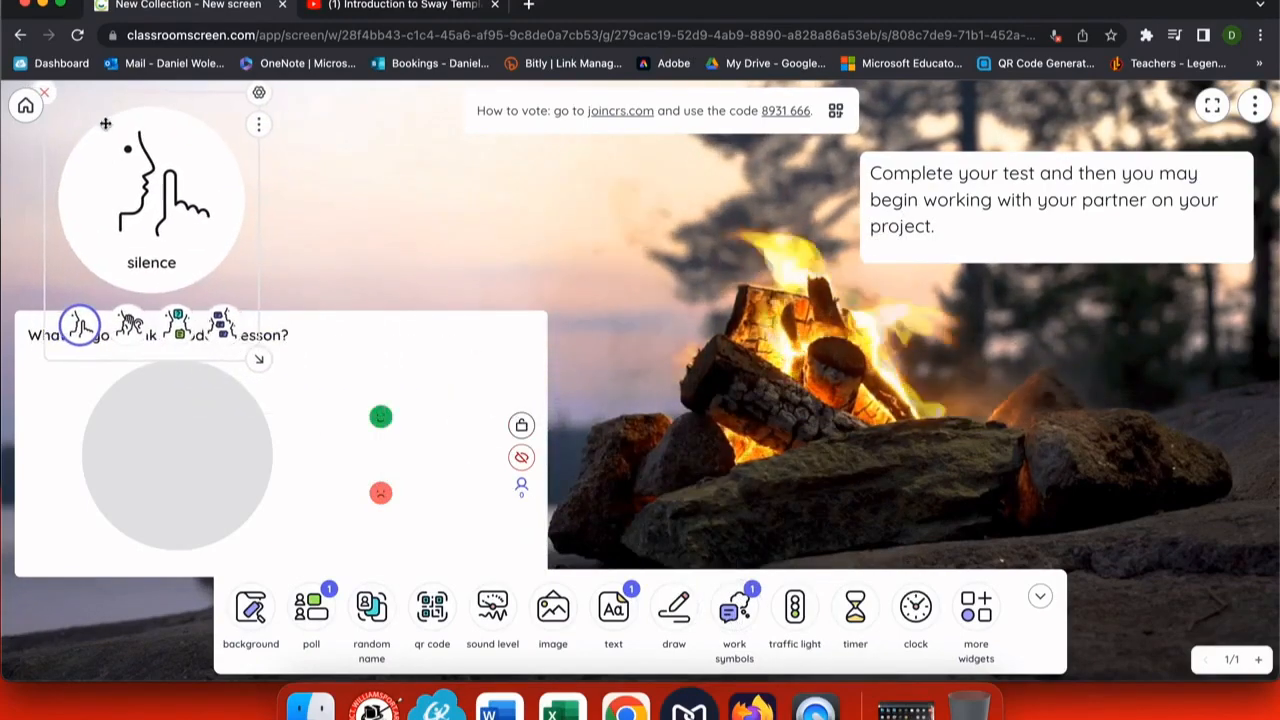
{"action": "left_click", "coordinate": [259, 92]}
{"action": "left_click", "coordinate": [1003, 540]}
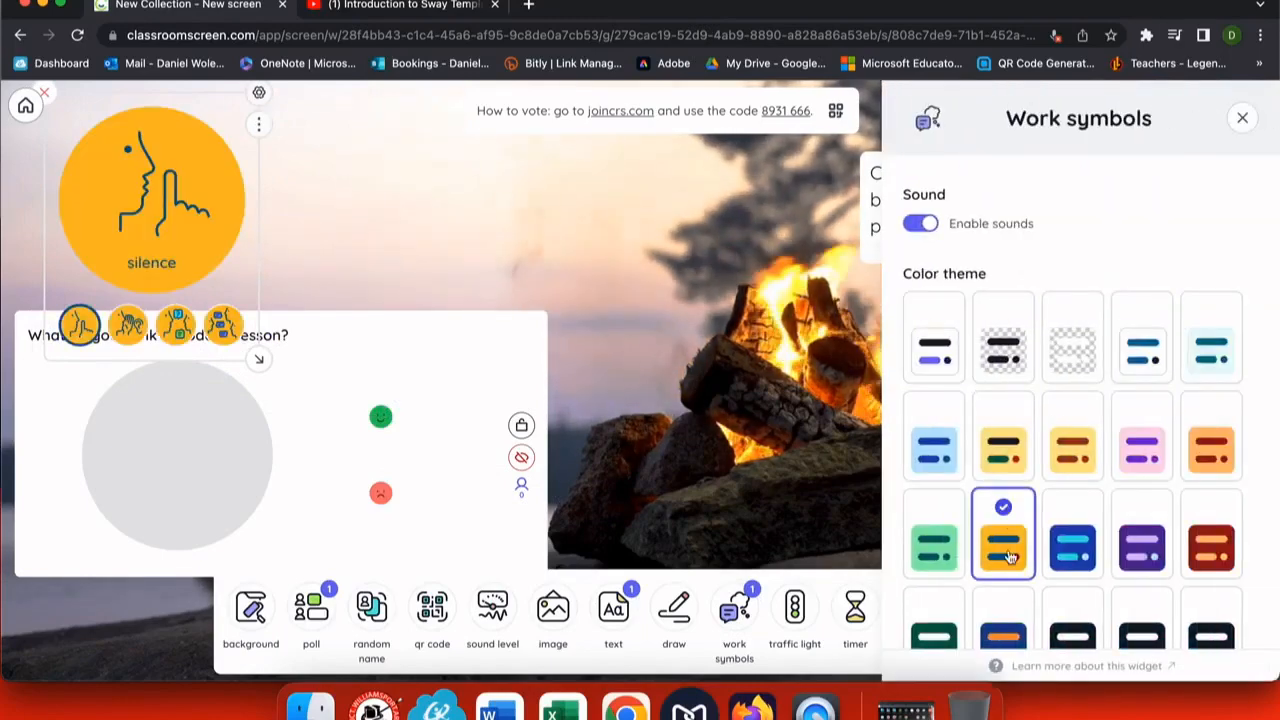
{"action": "left_click", "coordinate": [479, 241]}
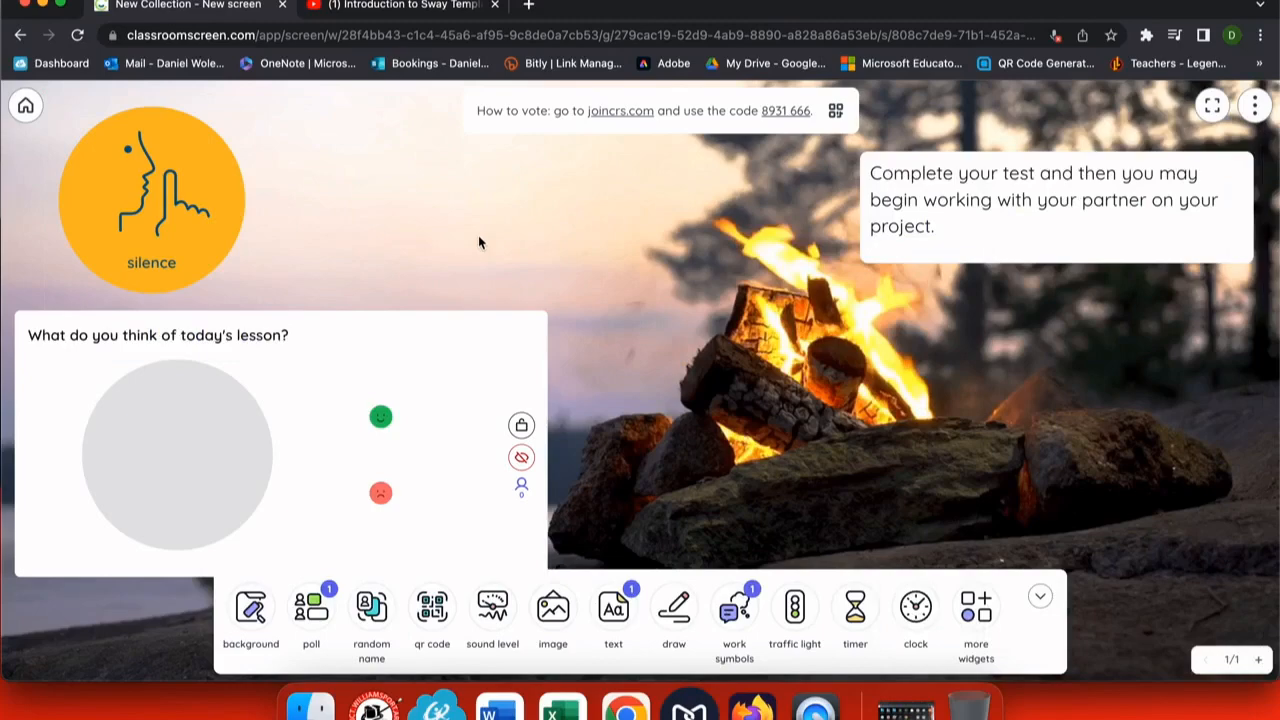
Step: Switch the work symbol to whisper and finally to work together
{"action": "left_click", "coordinate": [153, 228]}
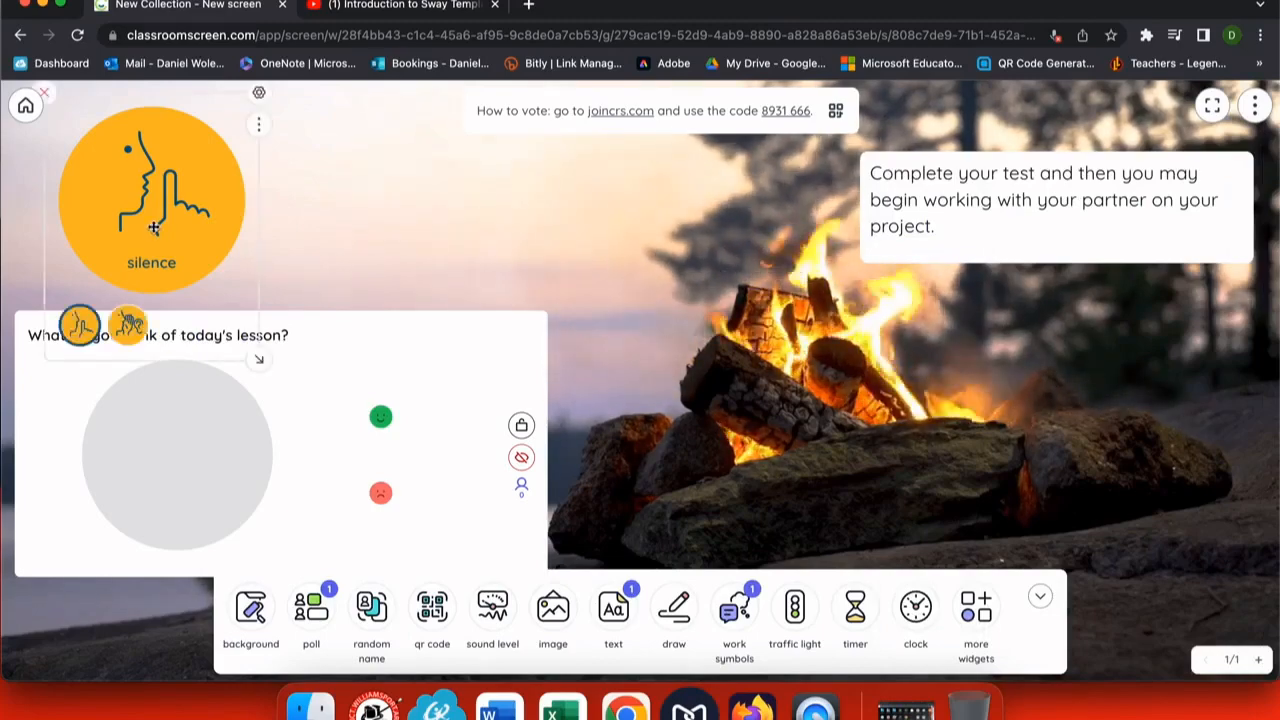
{"action": "left_click", "coordinate": [131, 324]}
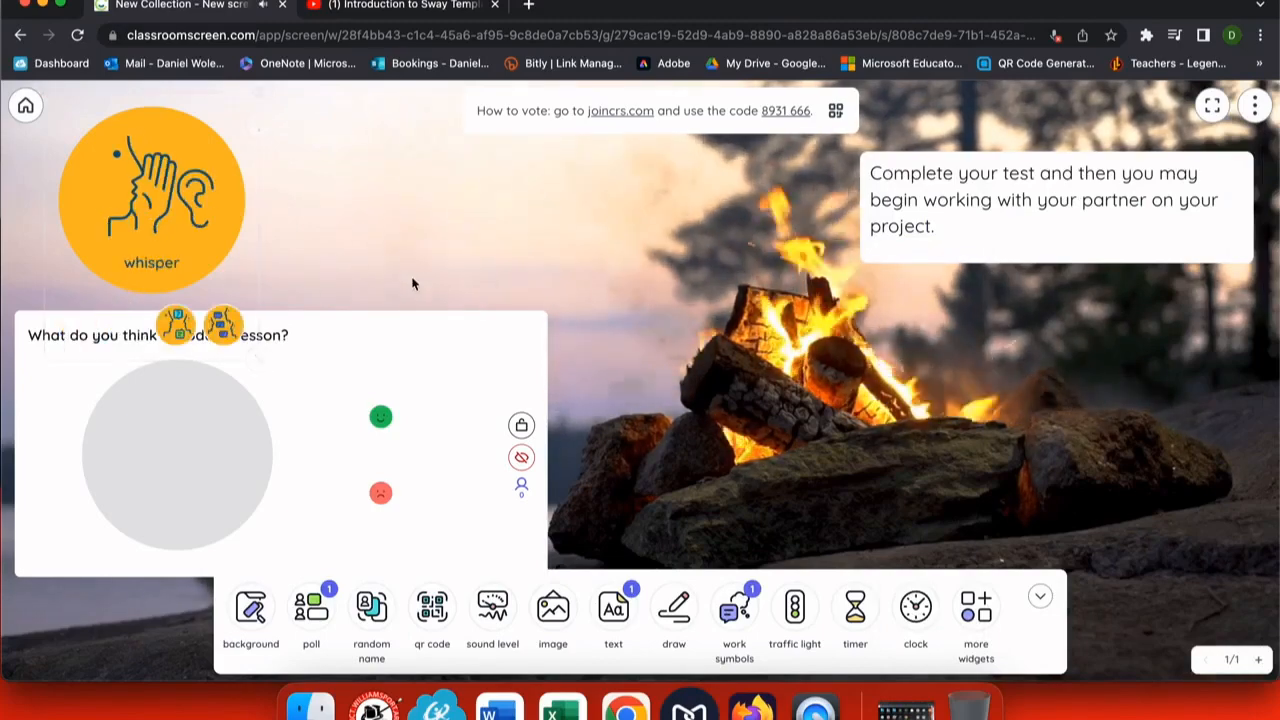
{"action": "mouse_move", "coordinate": [263, 355]}
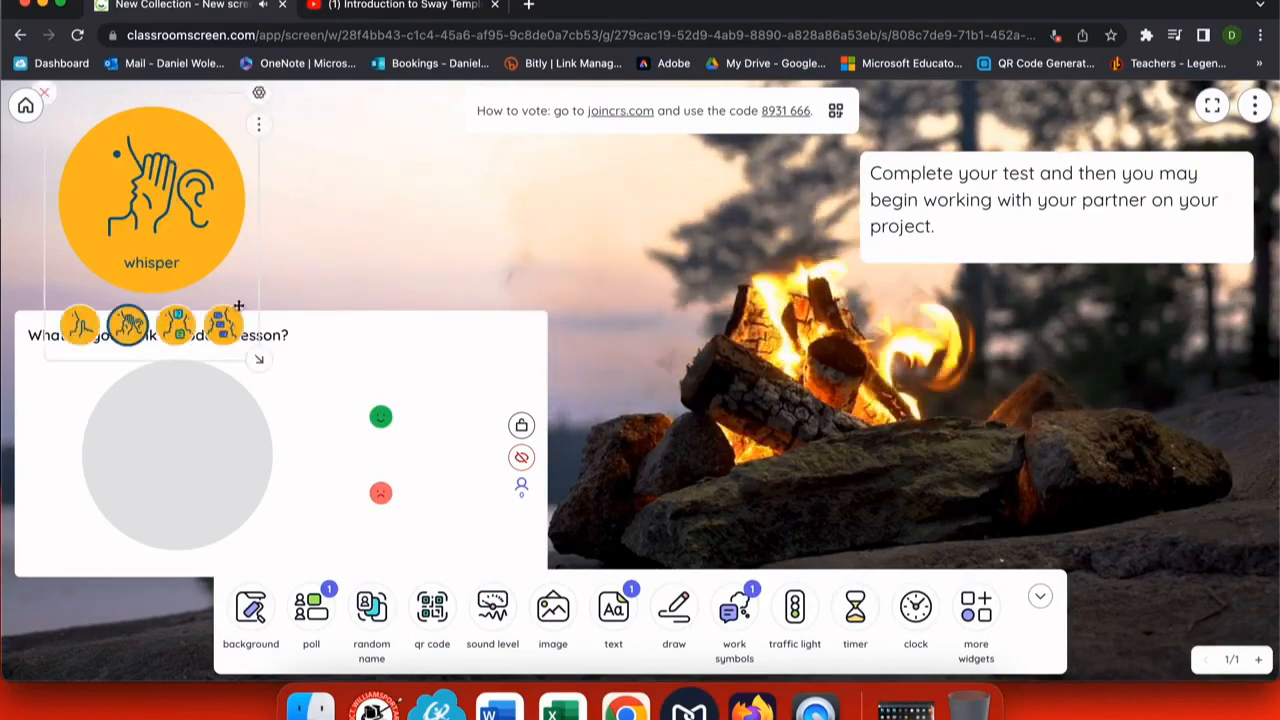
{"action": "left_click", "coordinate": [223, 325]}
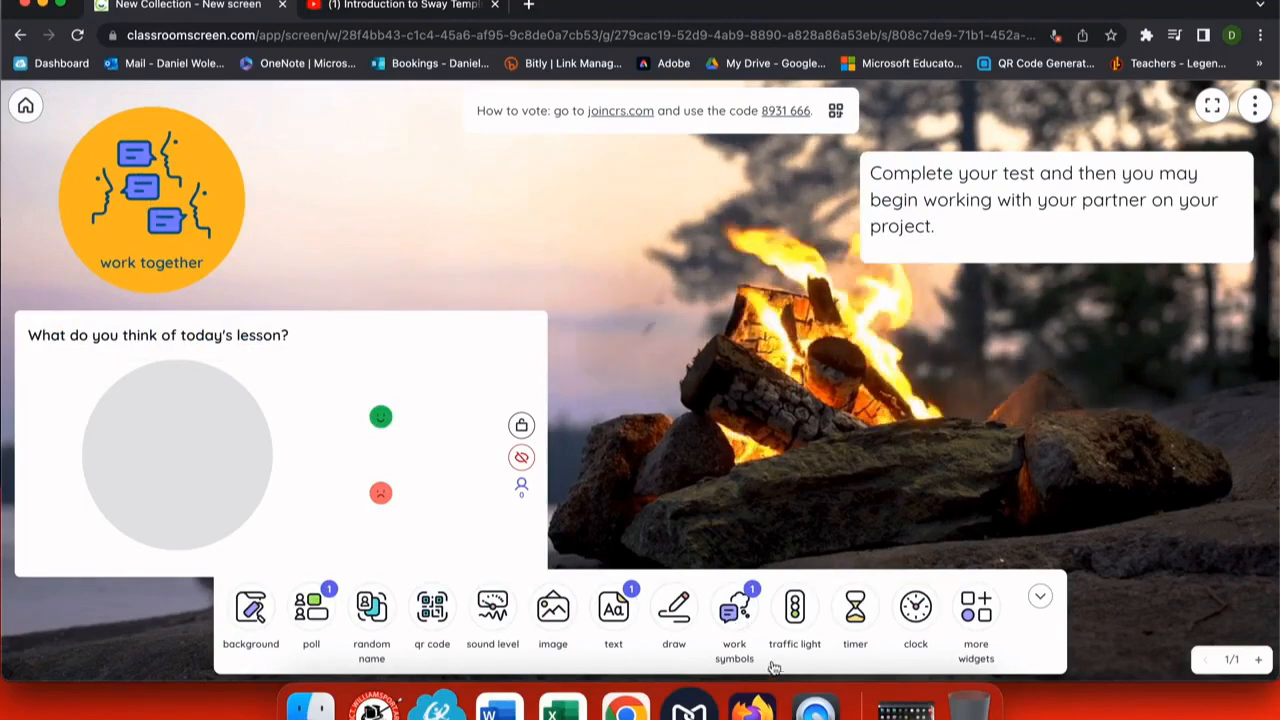
Step: Try out a traffic light widget beside the poll by lighting red, green and yellow, and remove the widget
{"action": "left_click", "coordinate": [795, 615]}
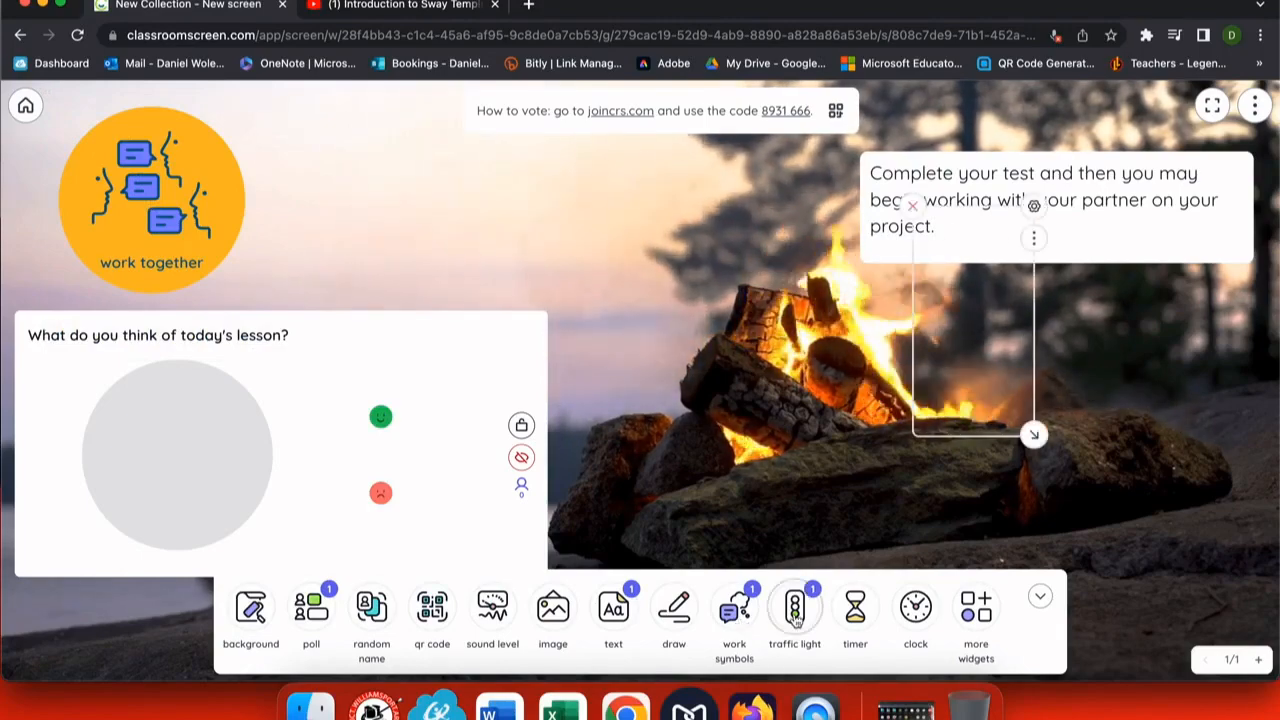
{"action": "left_click_drag", "start_coordinate": [926, 221], "coordinate": [614, 329]}
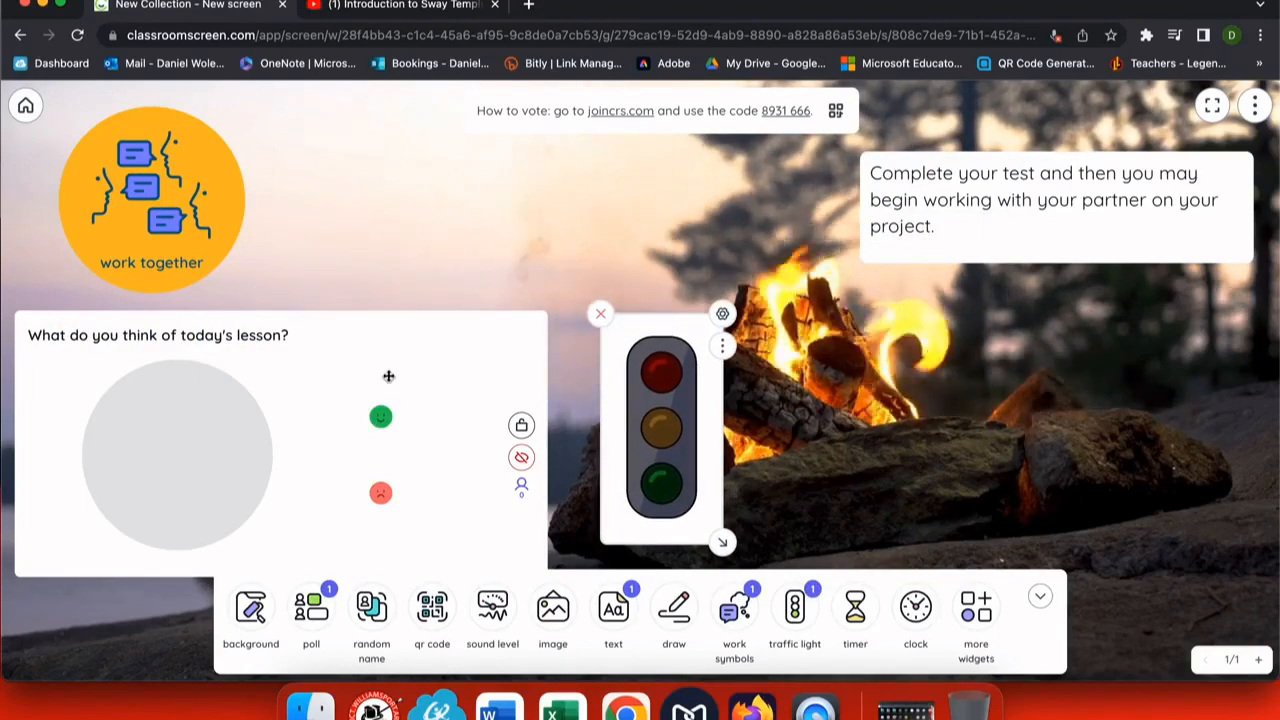
{"action": "left_click", "coordinate": [672, 385]}
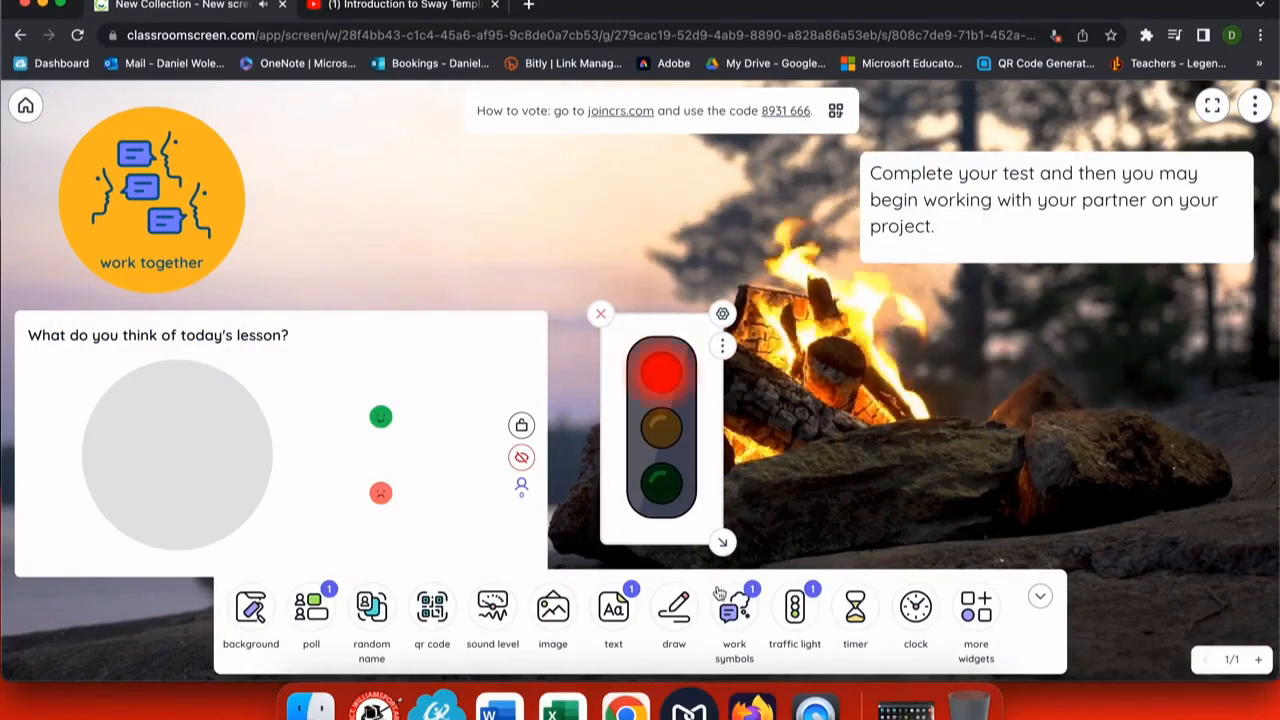
{"action": "left_click", "coordinate": [660, 483]}
{"action": "left_click", "coordinate": [659, 427]}
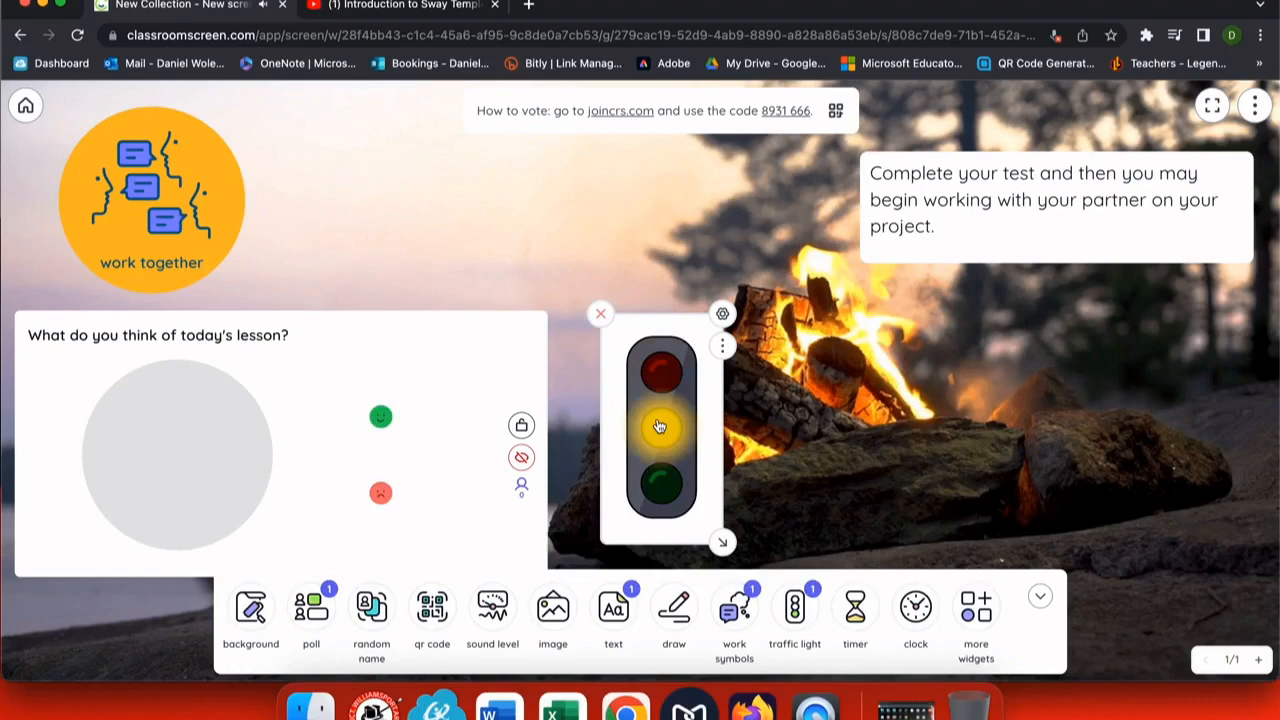
{"action": "left_click", "coordinate": [600, 313]}
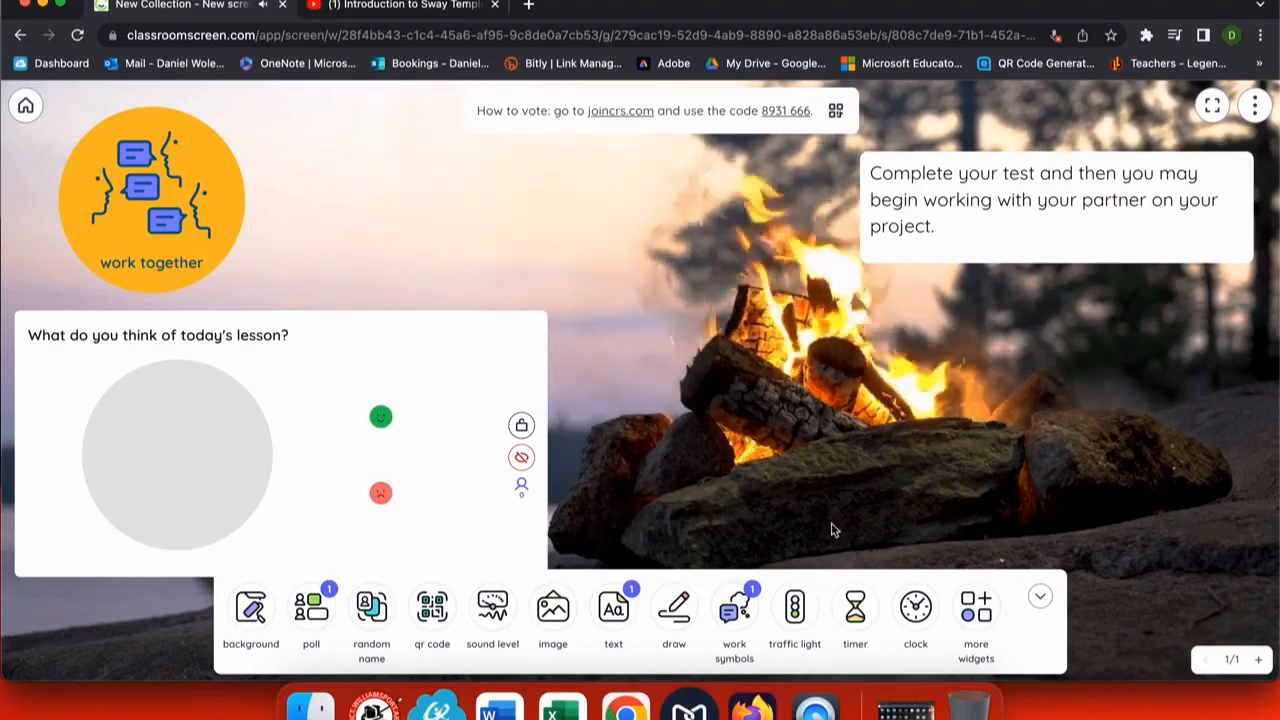
Step: Add a timer widget to the classroom screen
{"action": "left_click", "coordinate": [860, 610]}
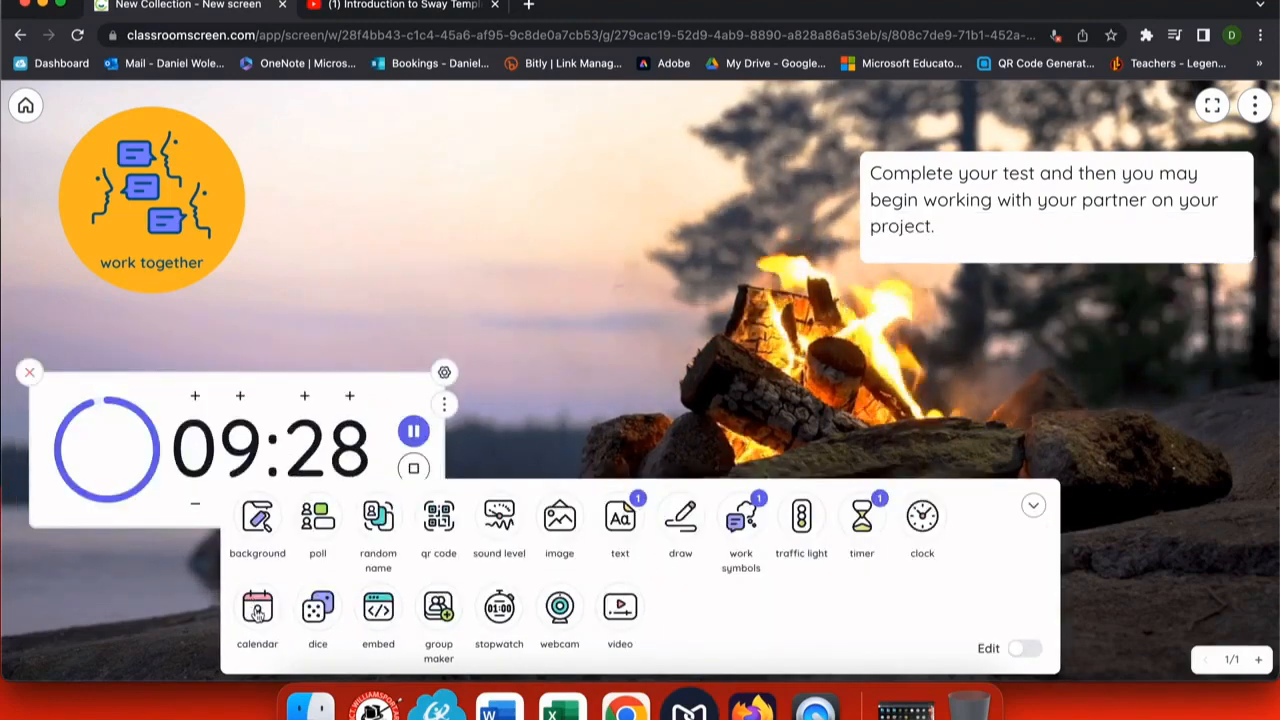
Step: Add a dice widget, roll the die once, and remove the widget
{"action": "left_click", "coordinate": [318, 607]}
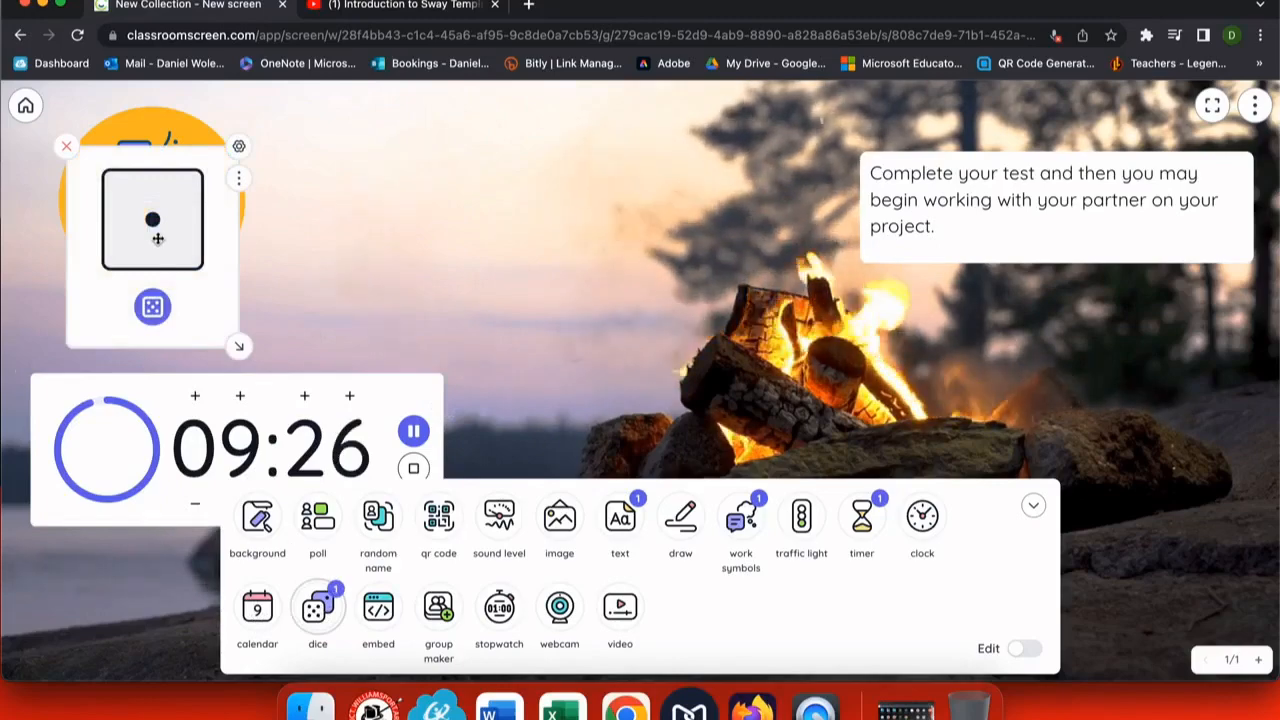
{"action": "left_click", "coordinate": [153, 306]}
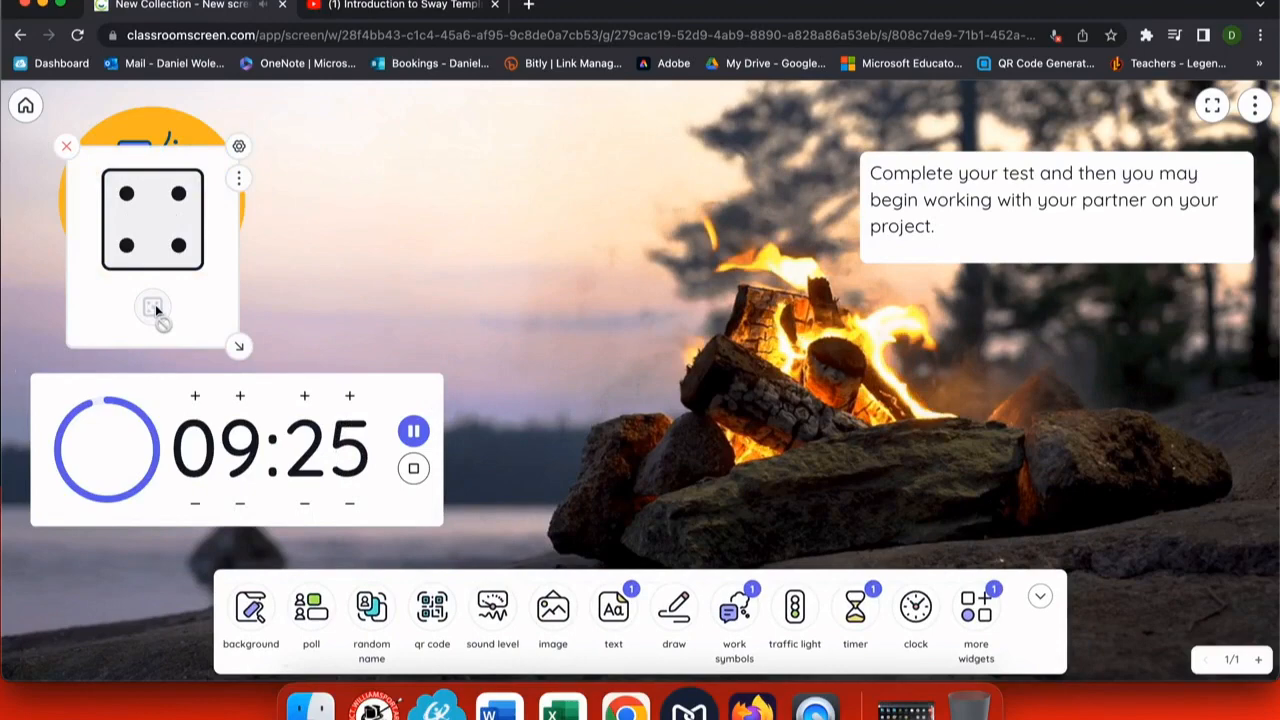
{"action": "left_click", "coordinate": [66, 146]}
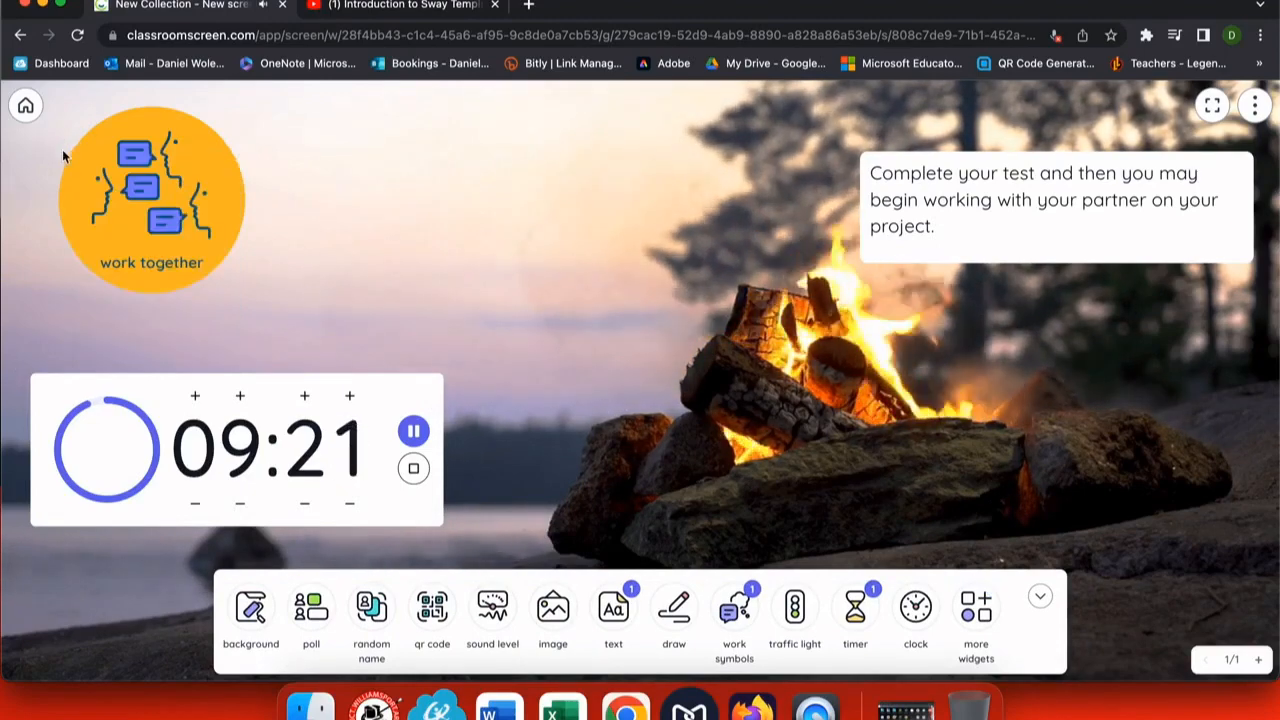
Step: Add an embed widget and remove it without entering any code
{"action": "left_click", "coordinate": [976, 609]}
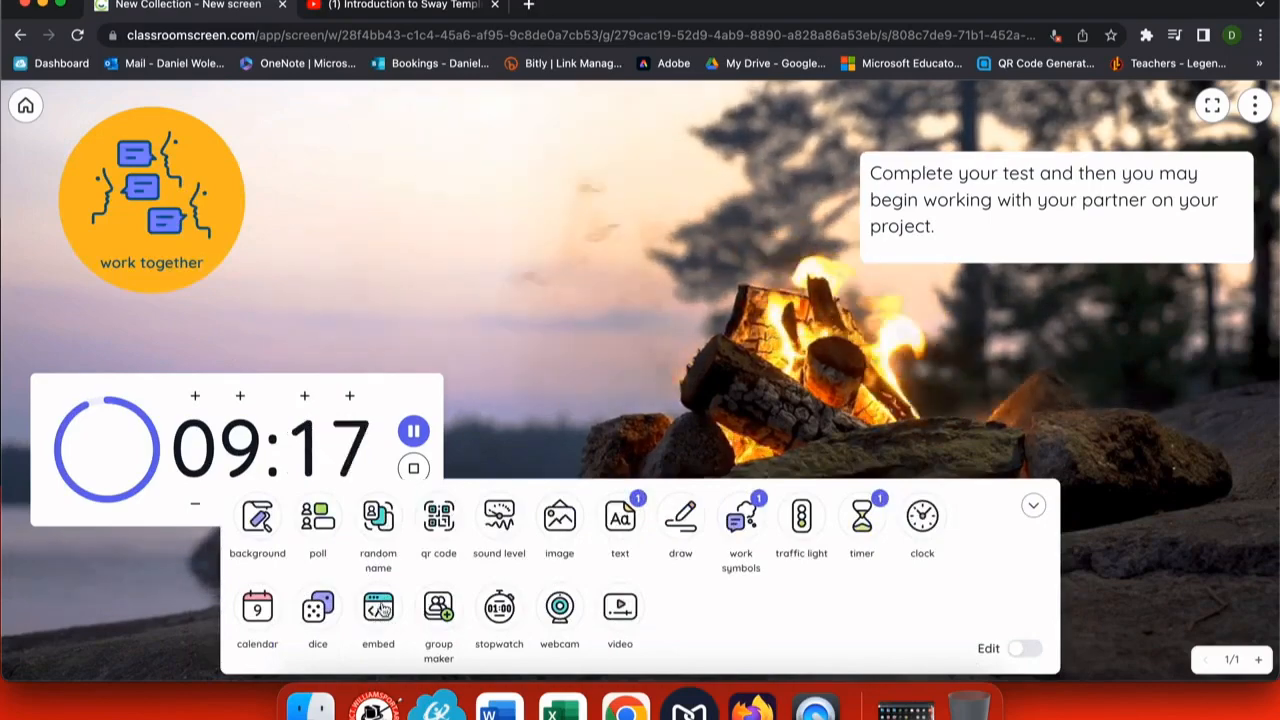
{"action": "left_click", "coordinate": [380, 610]}
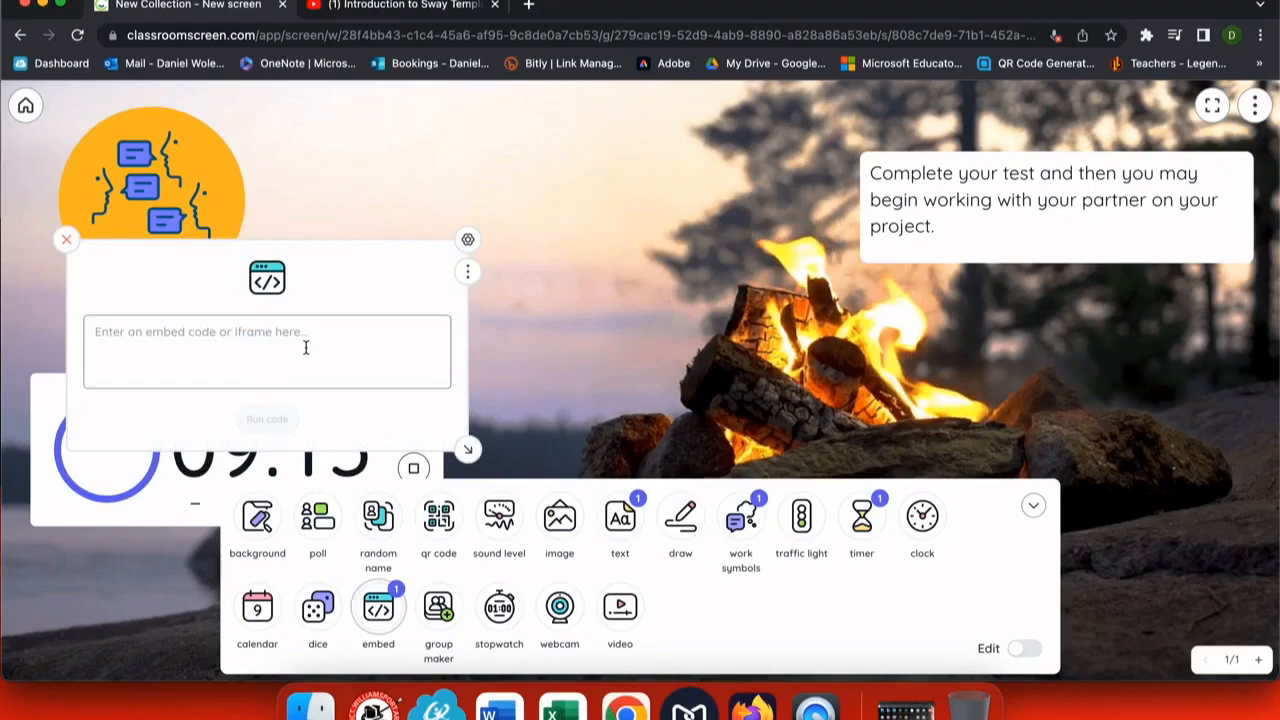
{"action": "left_click", "coordinate": [66, 239]}
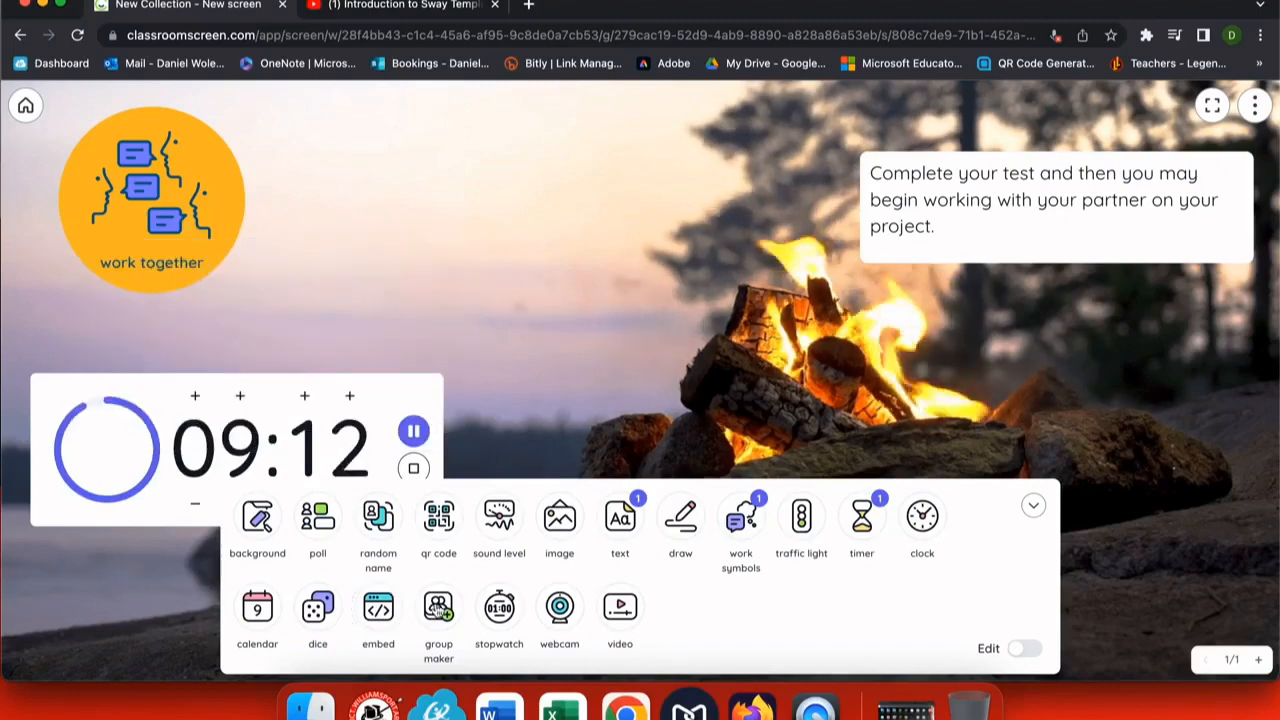
Step: Try out a group maker widget using the saved Homeroom name list
{"action": "left_click", "coordinate": [438, 607]}
{"action": "left_click", "coordinate": [667, 380]}
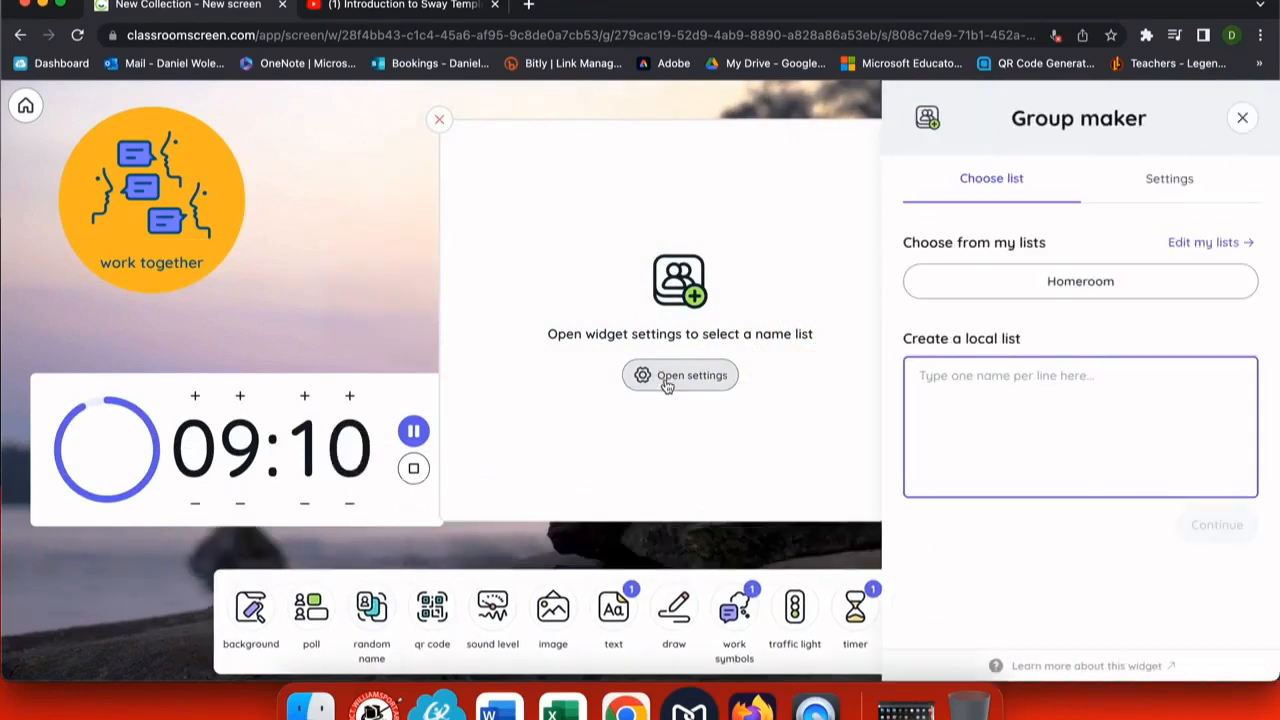
{"action": "left_click", "coordinate": [1005, 283]}
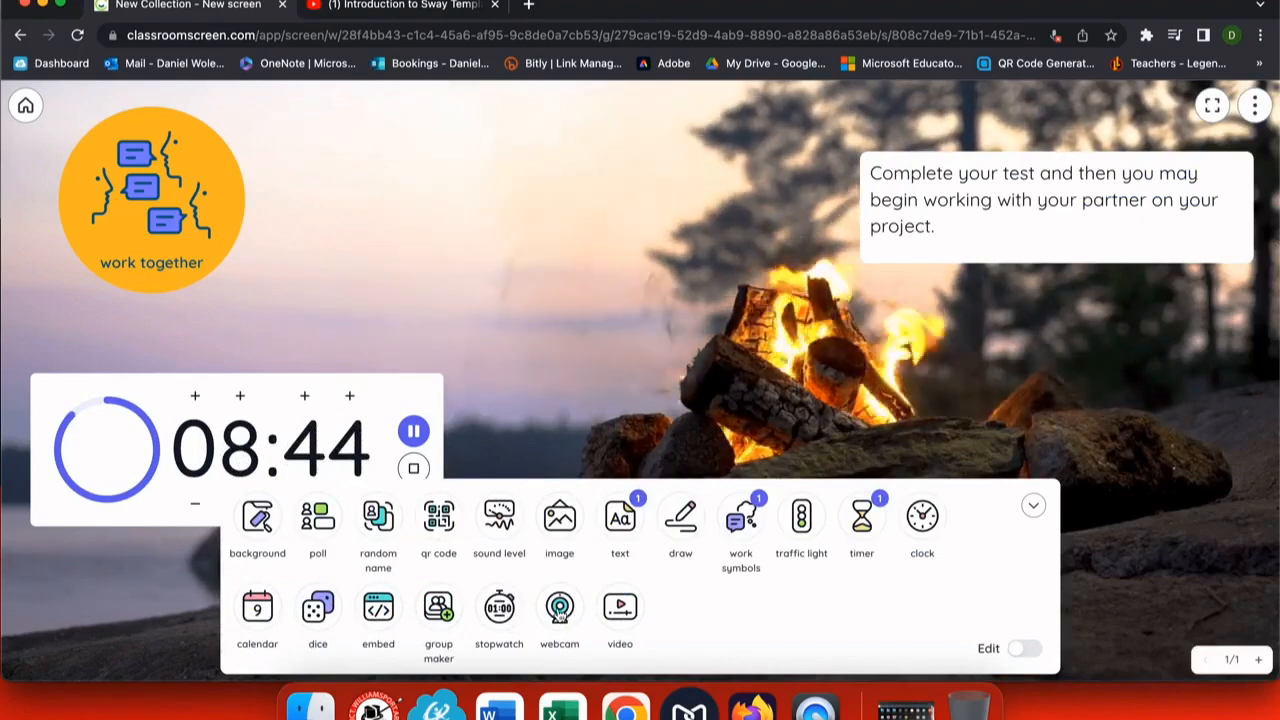
Step: Add a webcam widget, dismiss the camera permission request, and remove the widget
{"action": "left_click", "coordinate": [560, 610]}
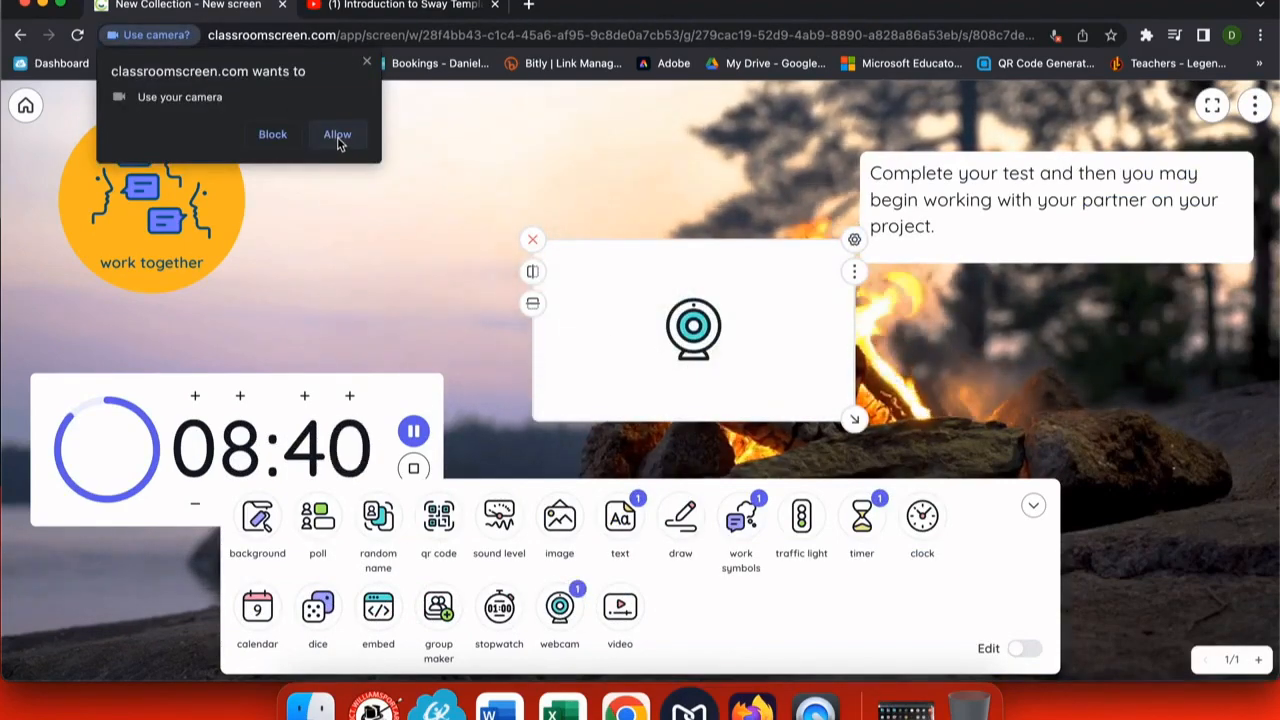
{"action": "left_click", "coordinate": [367, 66]}
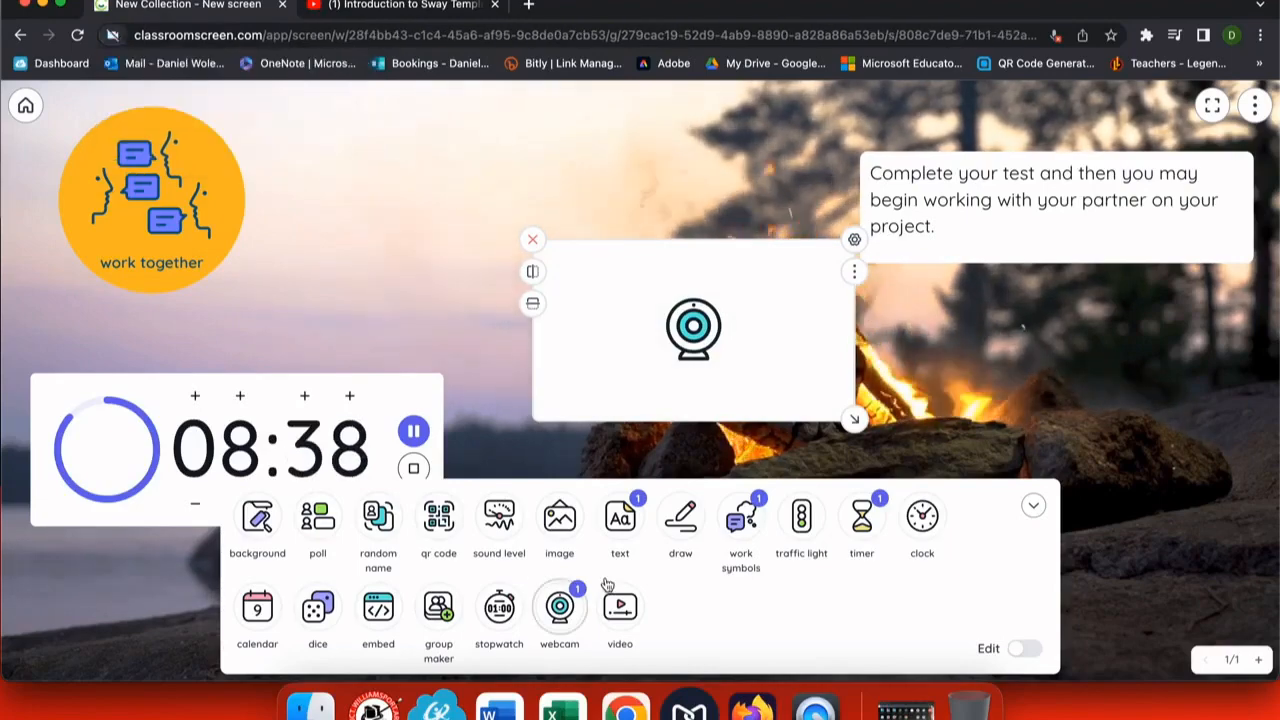
{"action": "left_click", "coordinate": [534, 238]}
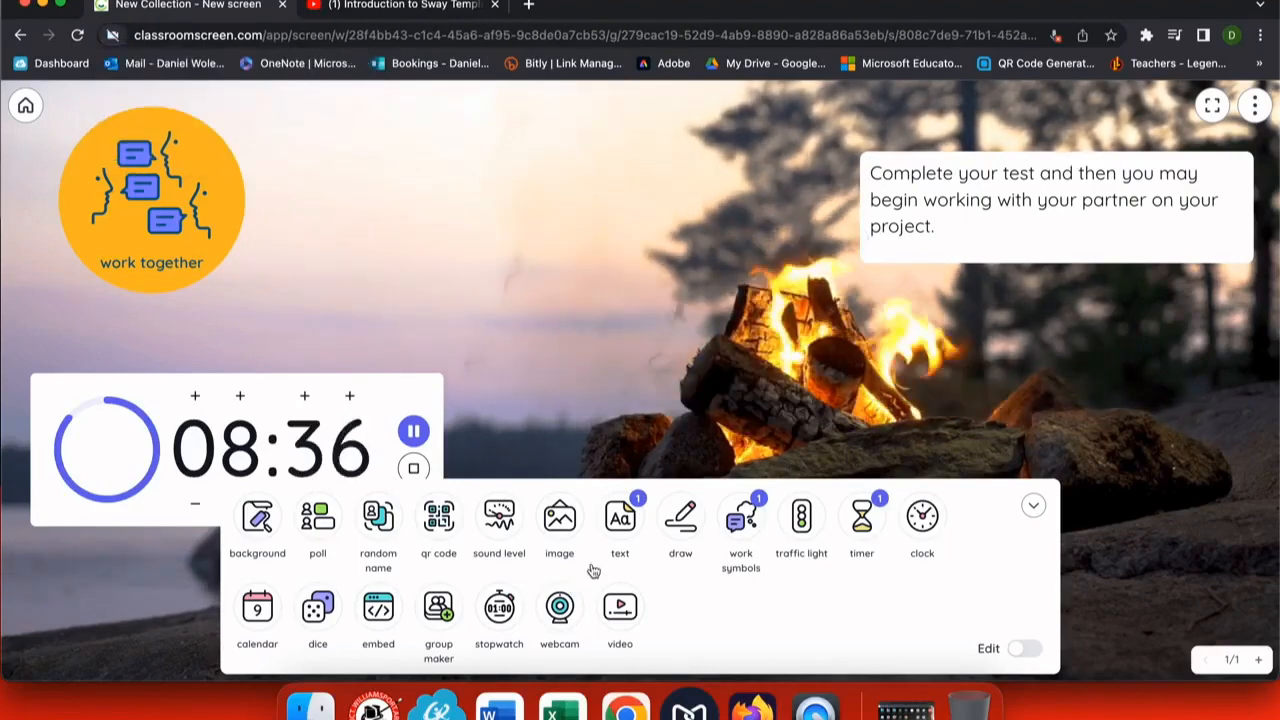
Step: Add a video widget and allow the site to use the camera
{"action": "left_click", "coordinate": [618, 610]}
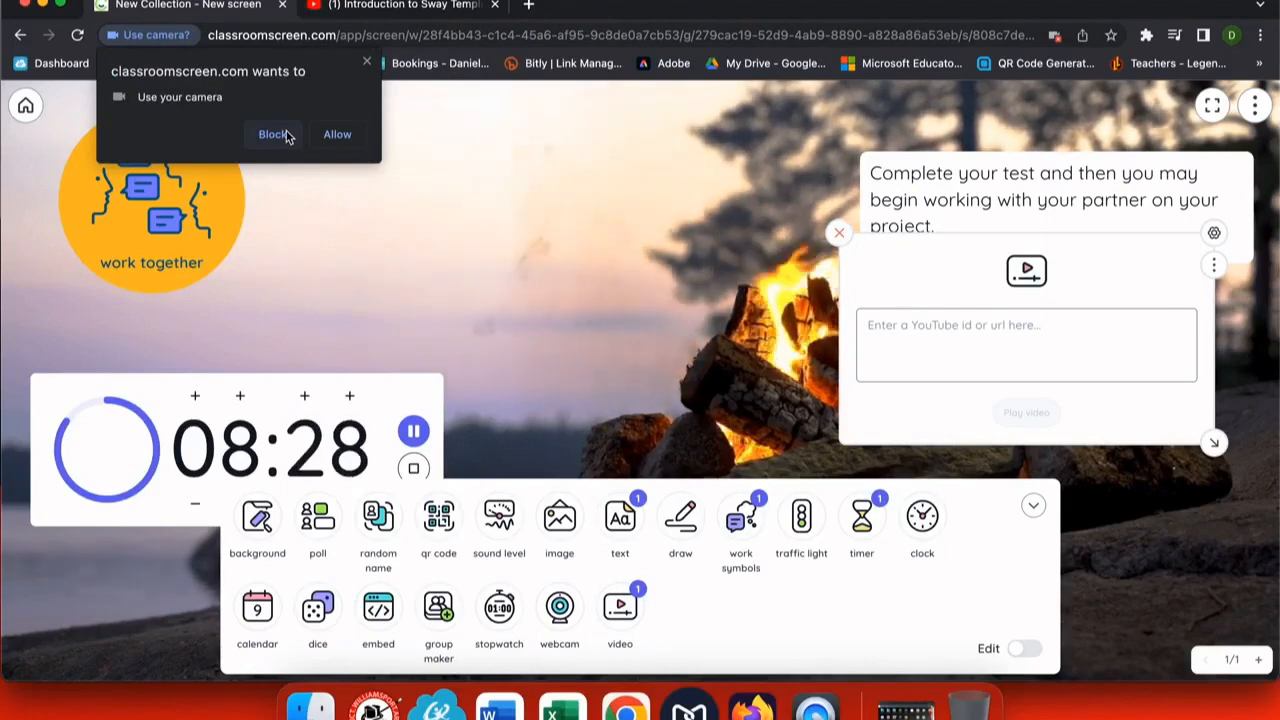
{"action": "left_click", "coordinate": [337, 134]}
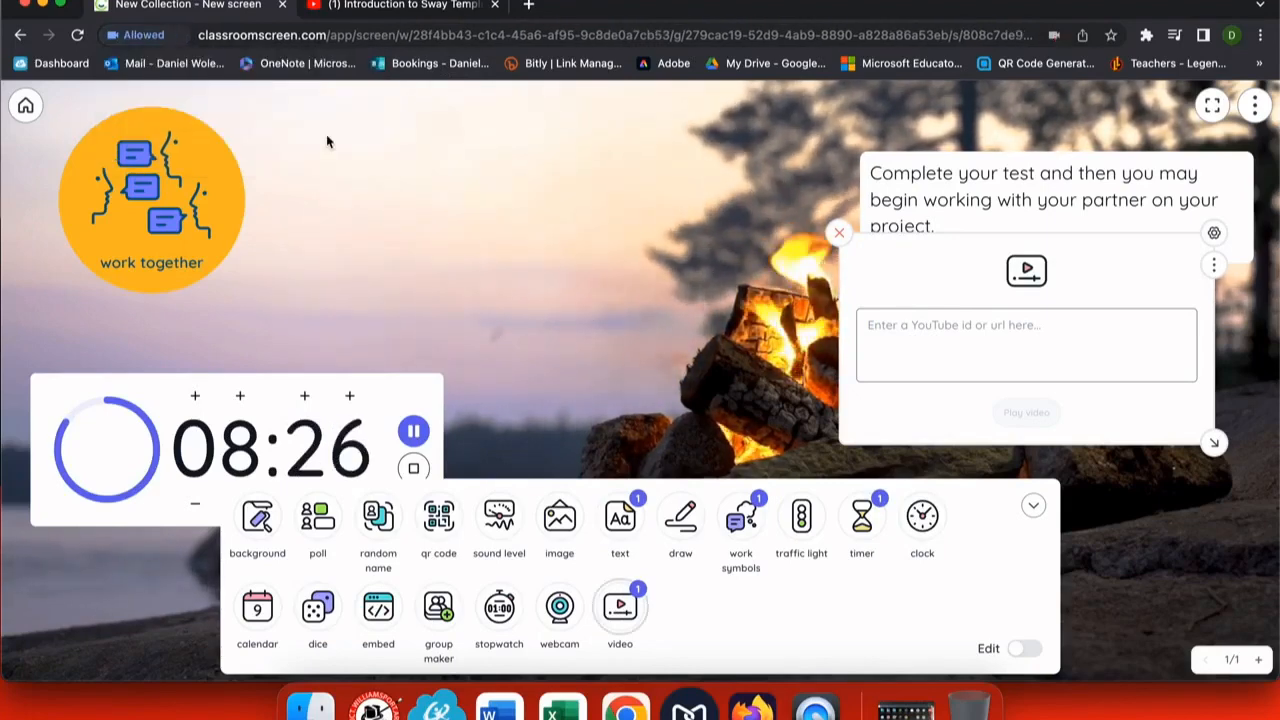
Step: Copy the Introduction to Sway Templates share link from YouTube and load that video in Classroomscreen's video widget
{"action": "left_click", "coordinate": [400, 10]}
{"action": "left_click", "coordinate": [813, 412]}
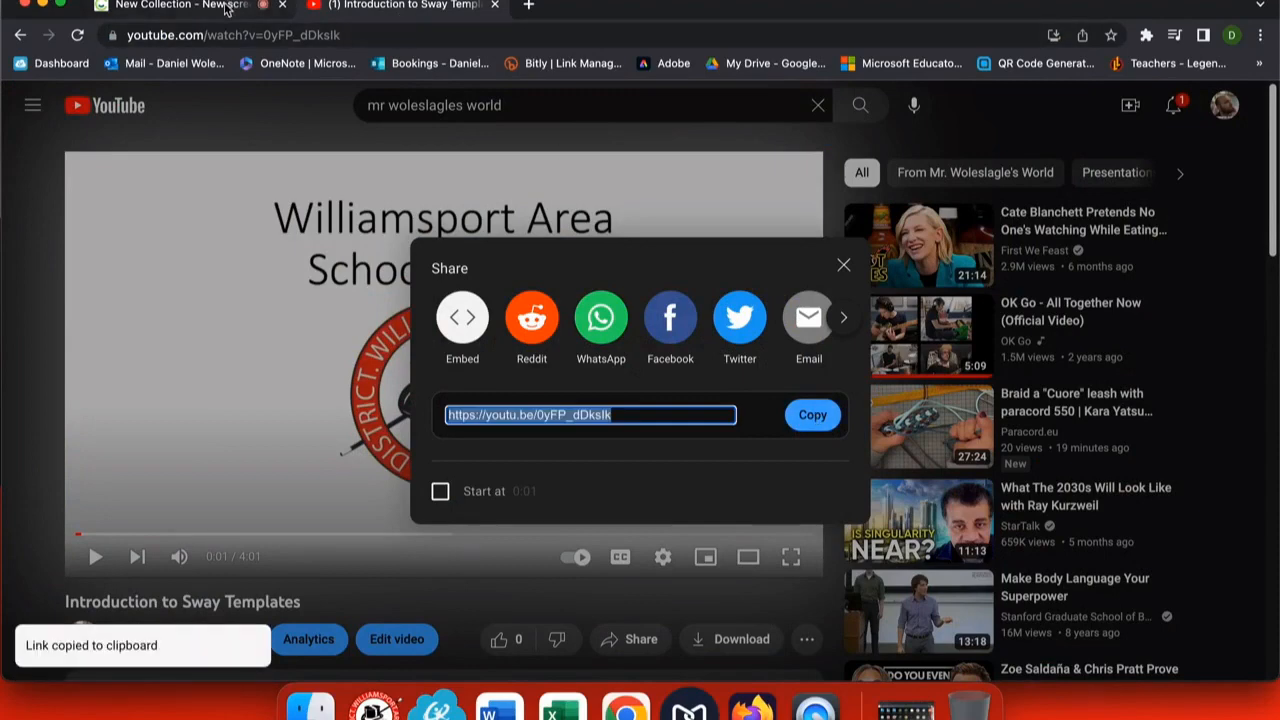
{"action": "left_click", "coordinate": [180, 5]}
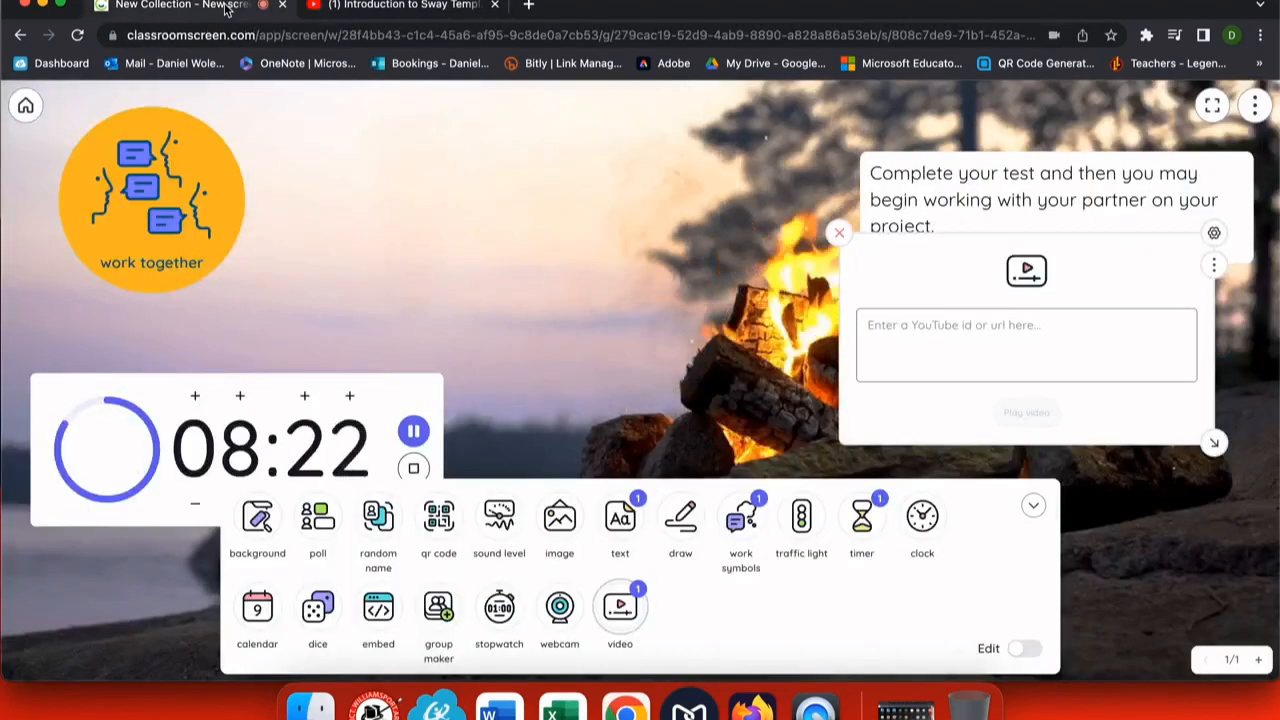
{"action": "left_click", "coordinate": [987, 336]}
{"action": "key", "text": "super+v"}
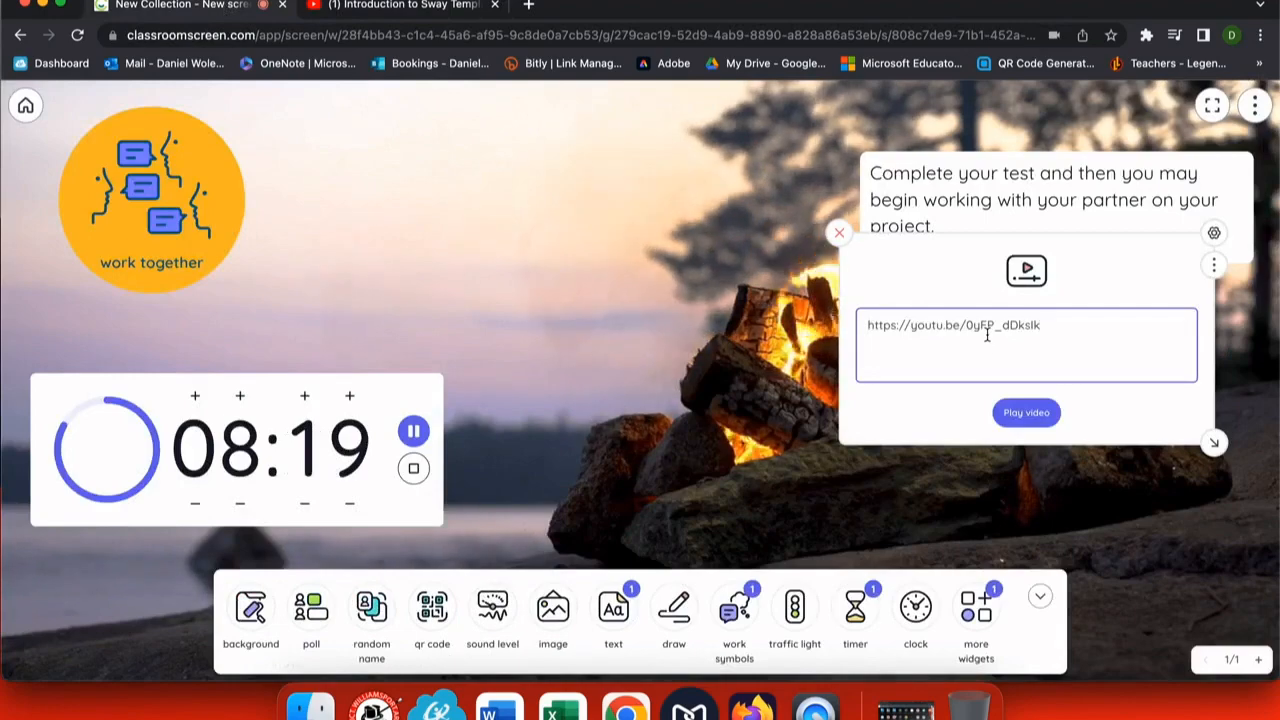
{"action": "left_click", "coordinate": [1016, 410]}
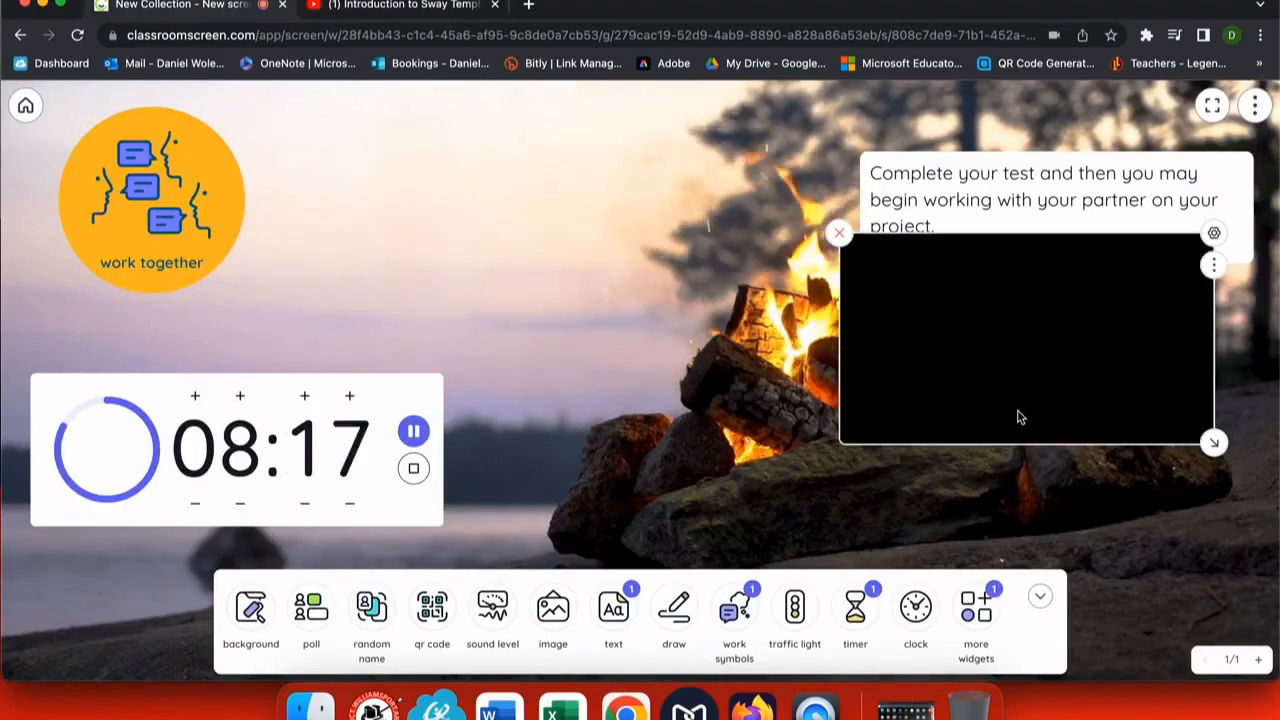
Step: Move the video widget beside the work together symbol and enlarge it so it partly overlaps the timer
{"action": "left_click_drag", "start_coordinate": [1018, 280], "coordinate": [478, 171]}
{"action": "left_click", "coordinate": [478, 171]}
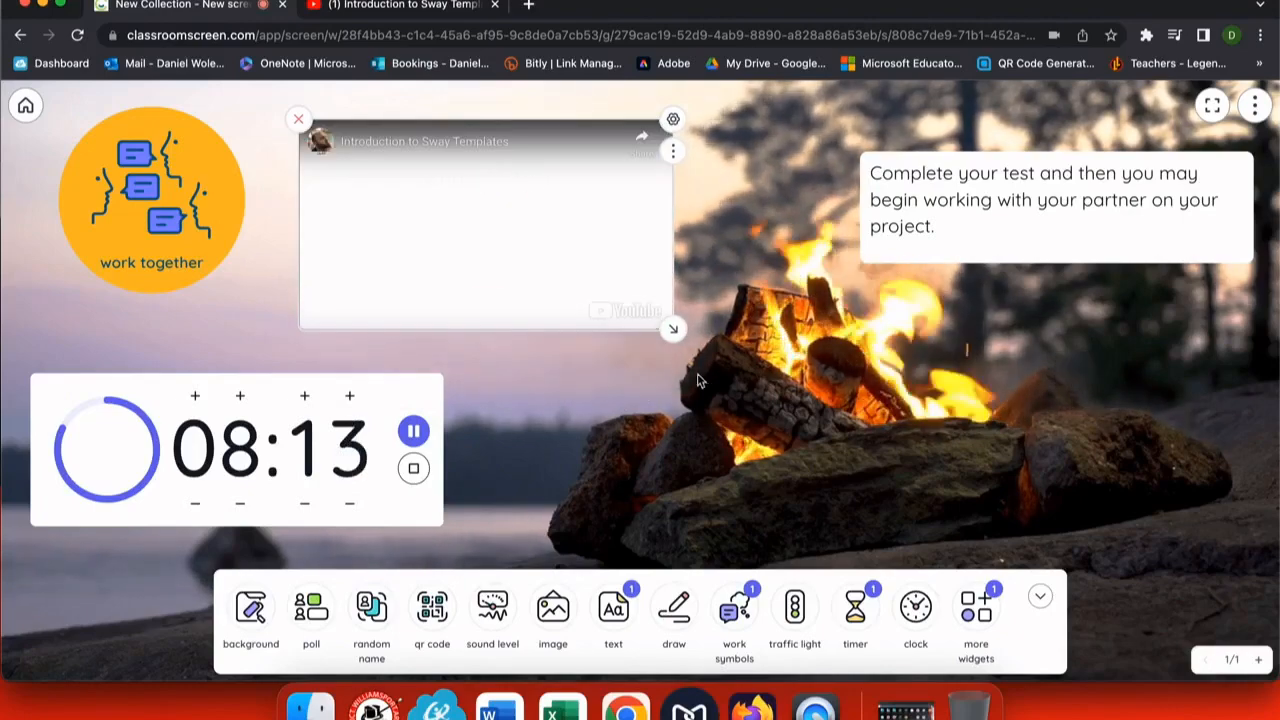
{"action": "left_click_drag", "start_coordinate": [673, 330], "coordinate": [851, 551]}
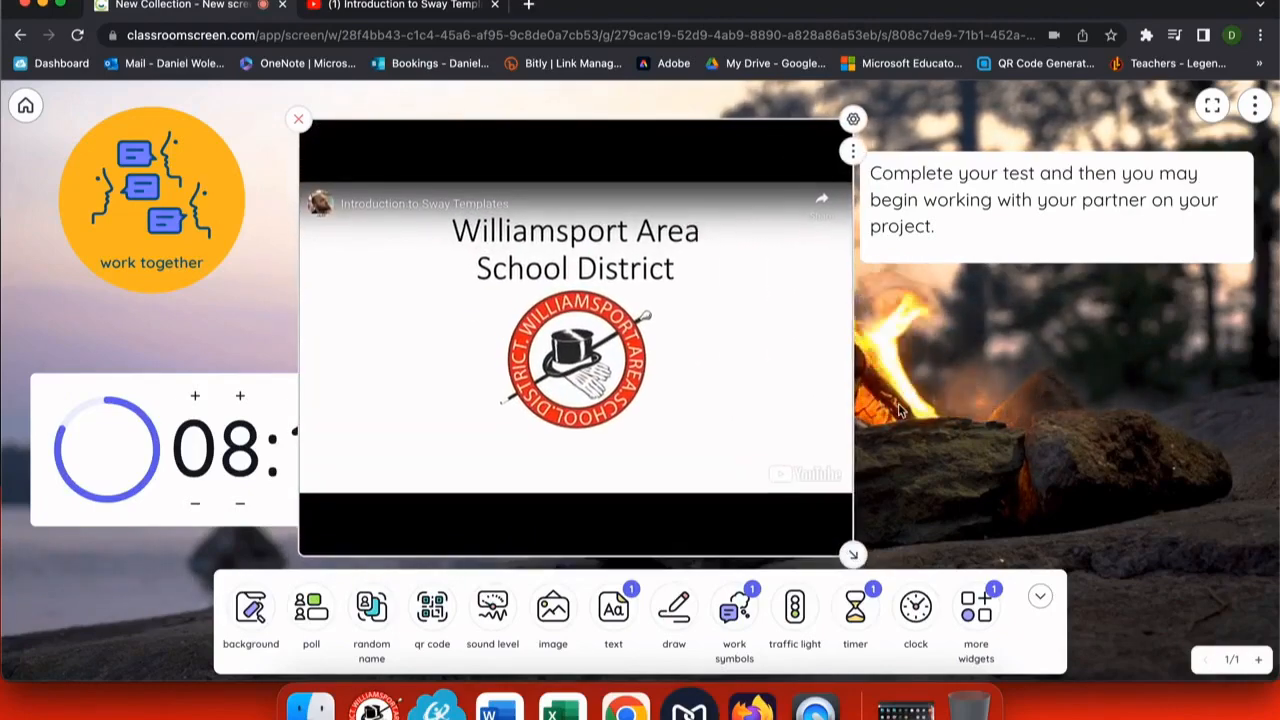